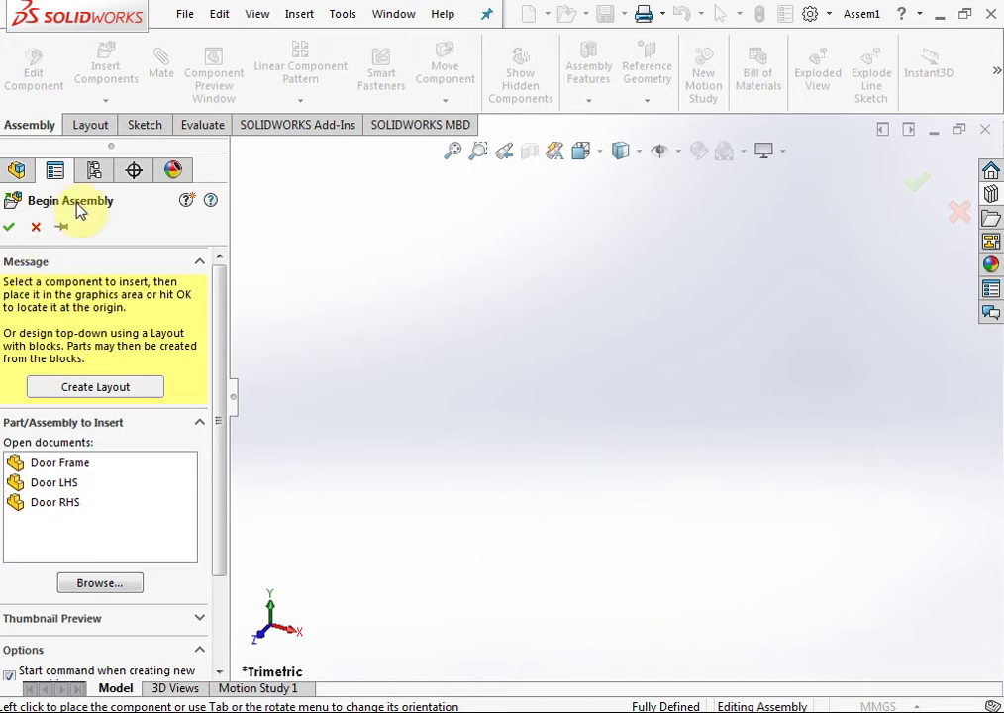
Step: Place the Door Frame at the assembly origin and insert Door LHS inside it
click(57, 472)
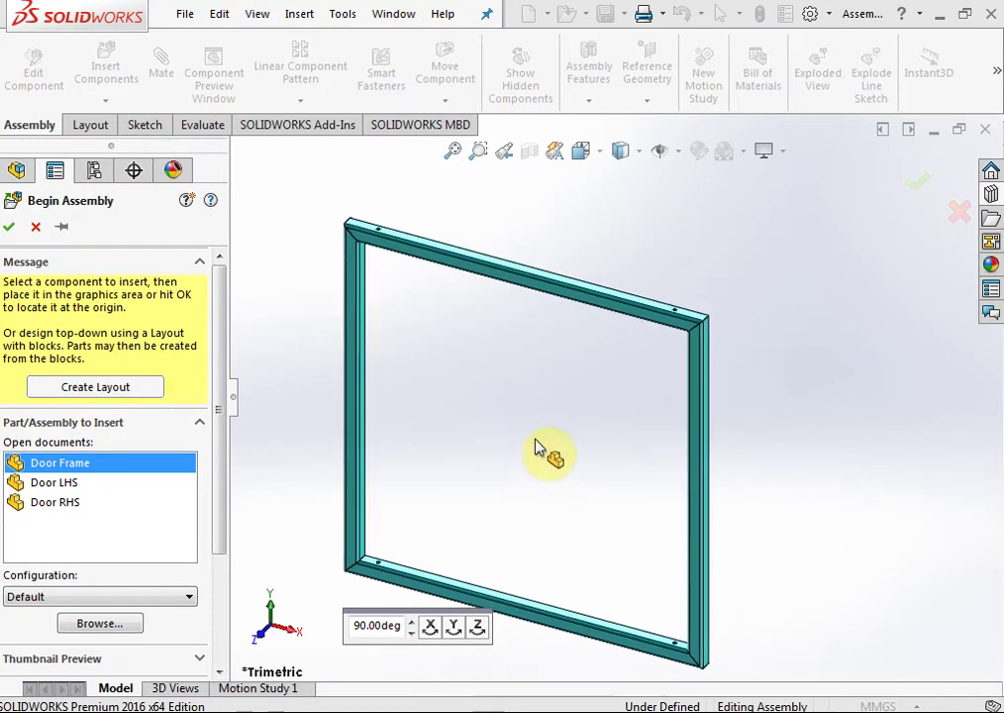
click(560, 407)
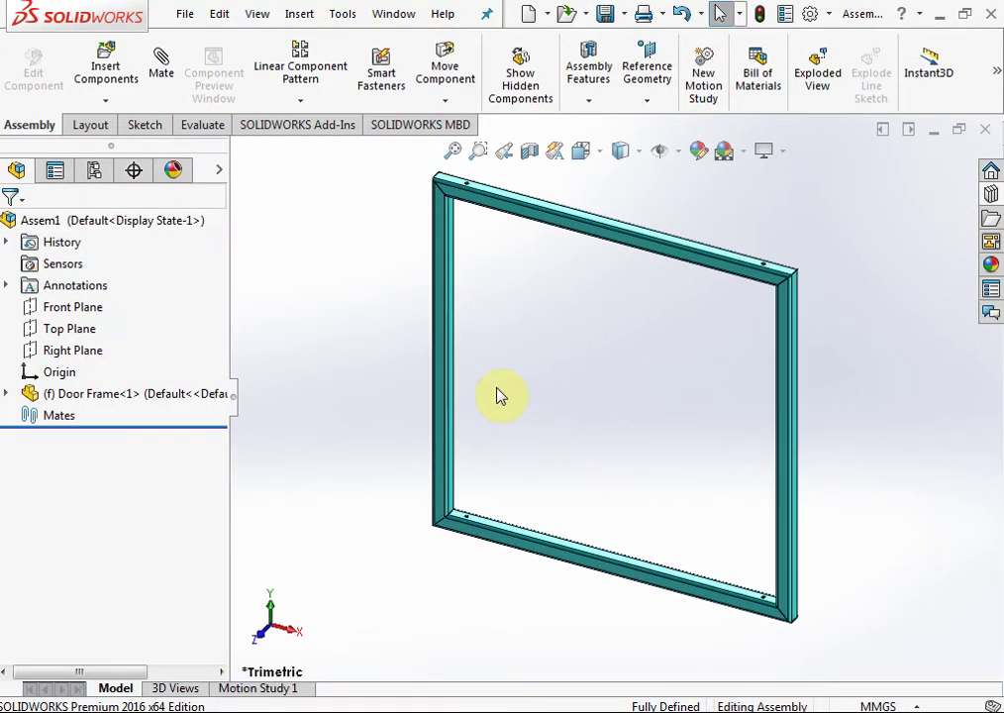
click(102, 79)
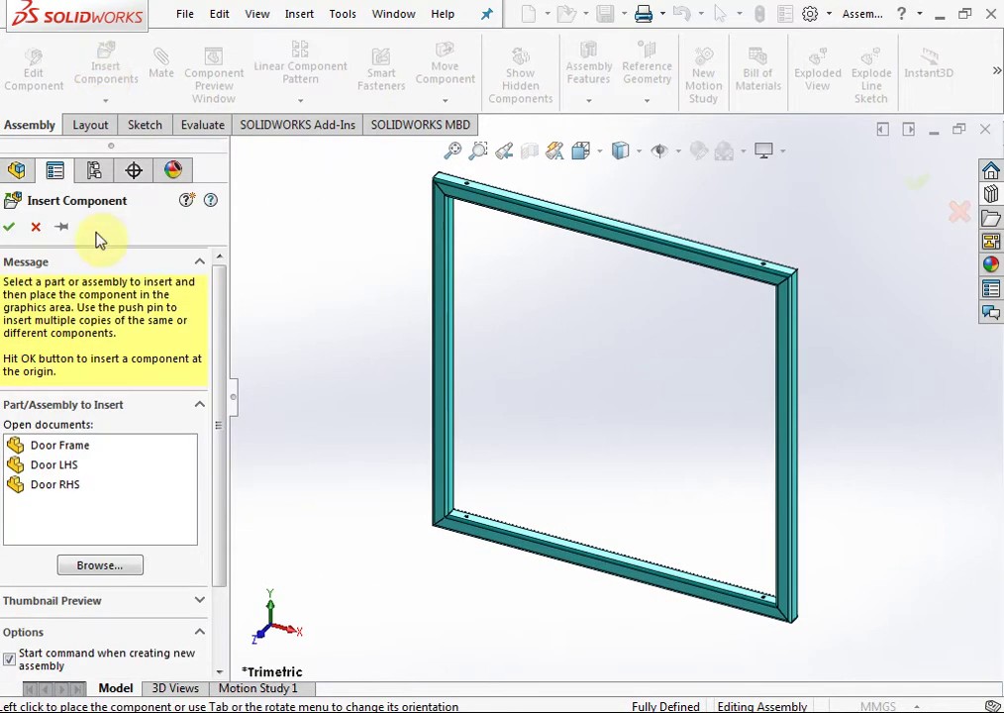
click(53, 466)
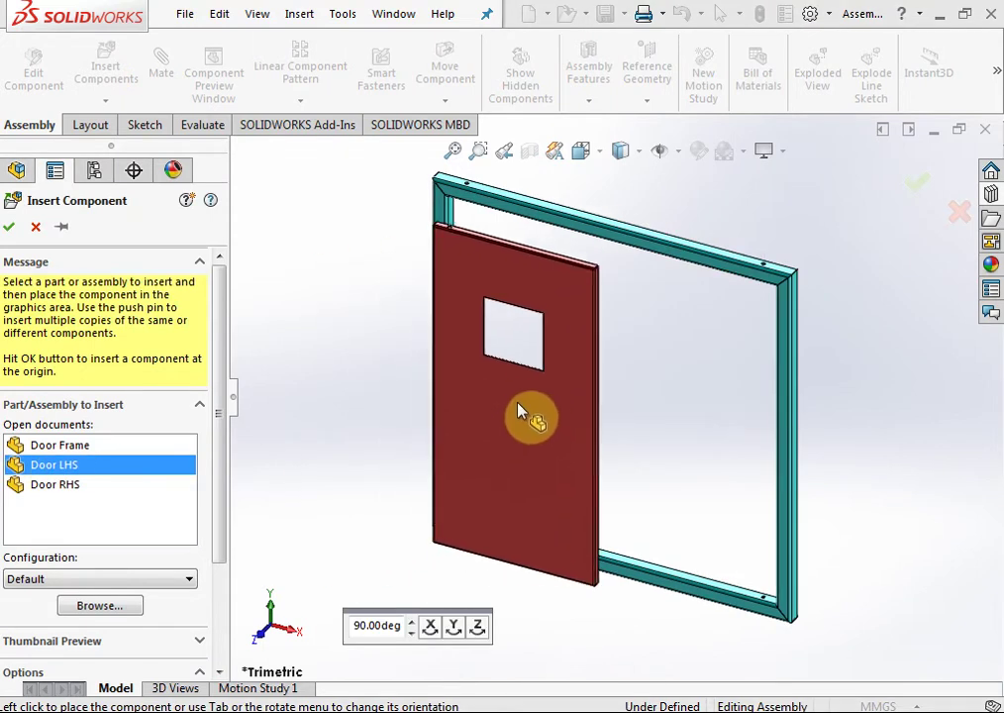
click(530, 393)
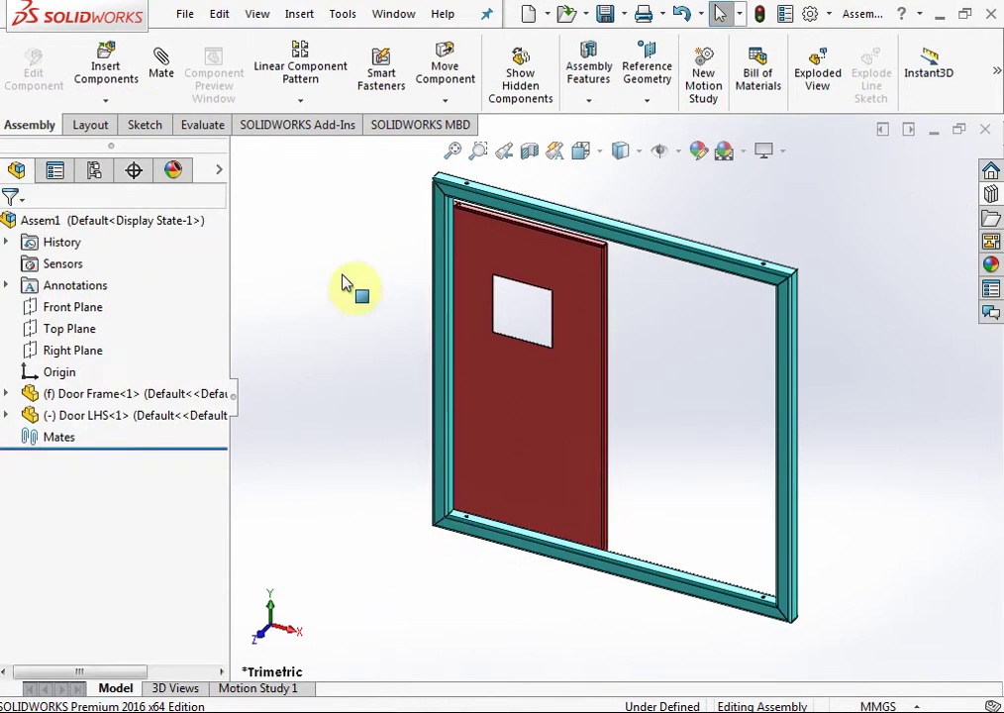
Step: Insert Door RHS into the right half of the frame
click(109, 79)
click(58, 484)
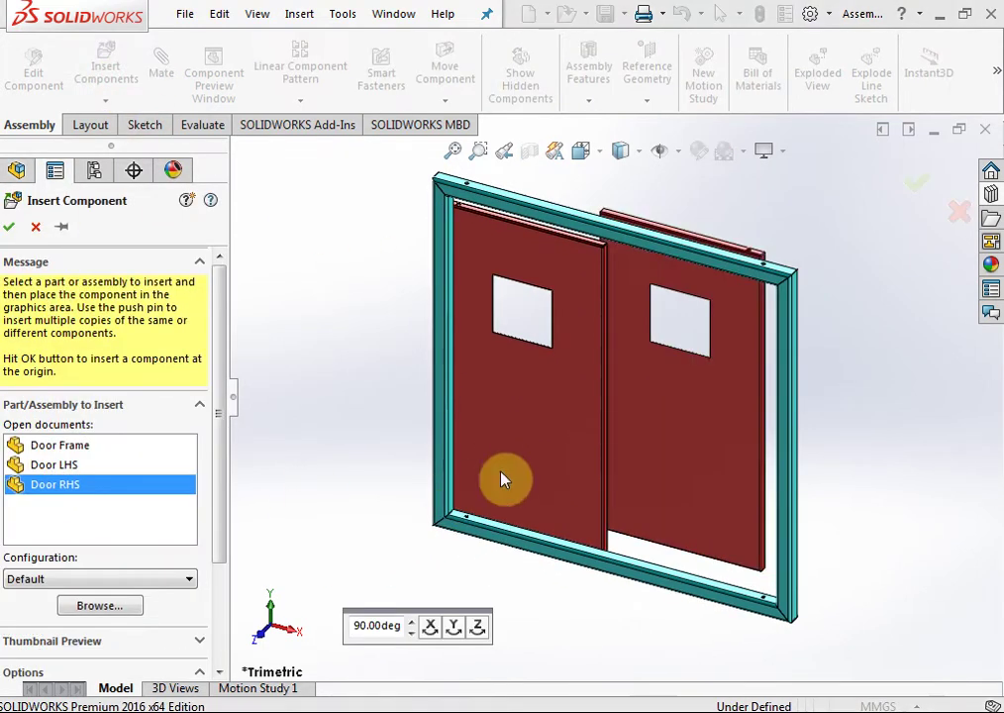
click(690, 454)
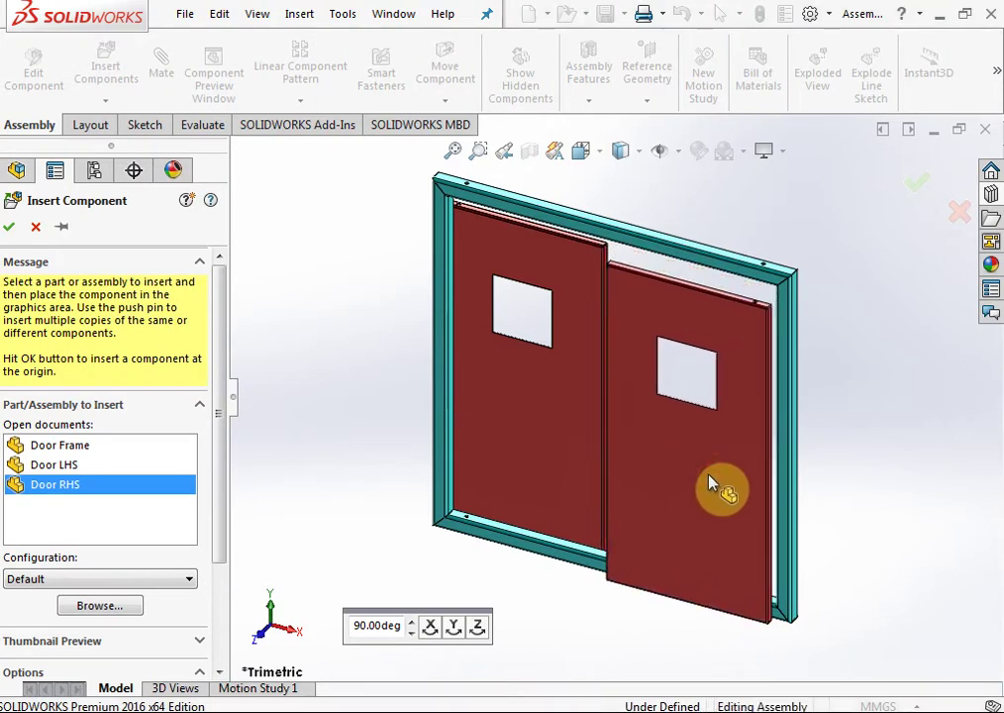
scroll(744, 301, down, 5)
scroll(693, 297, down, 2)
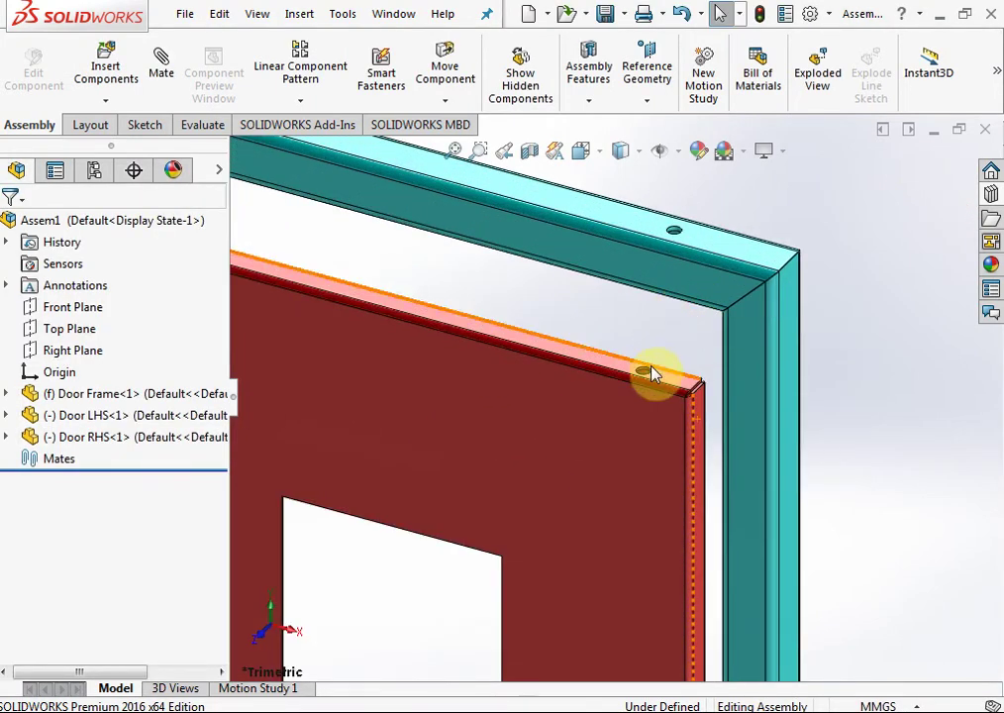
scroll(720, 231, down, 1)
Step: Mate the frame's top-member hole concentric with Door RHS's top hole
click(765, 200)
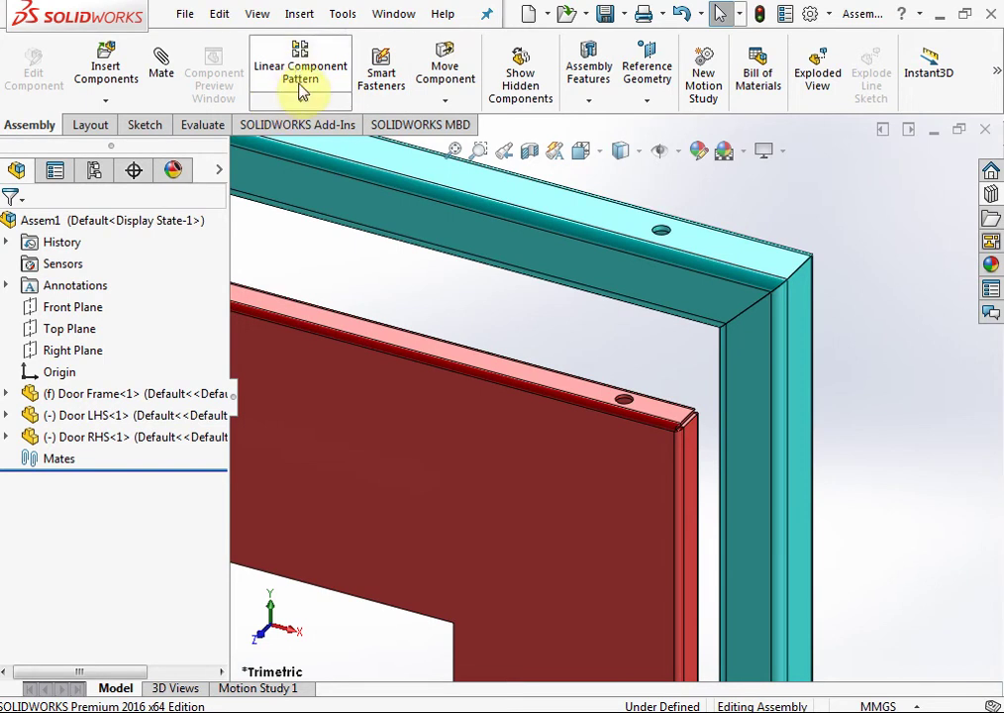
click(162, 64)
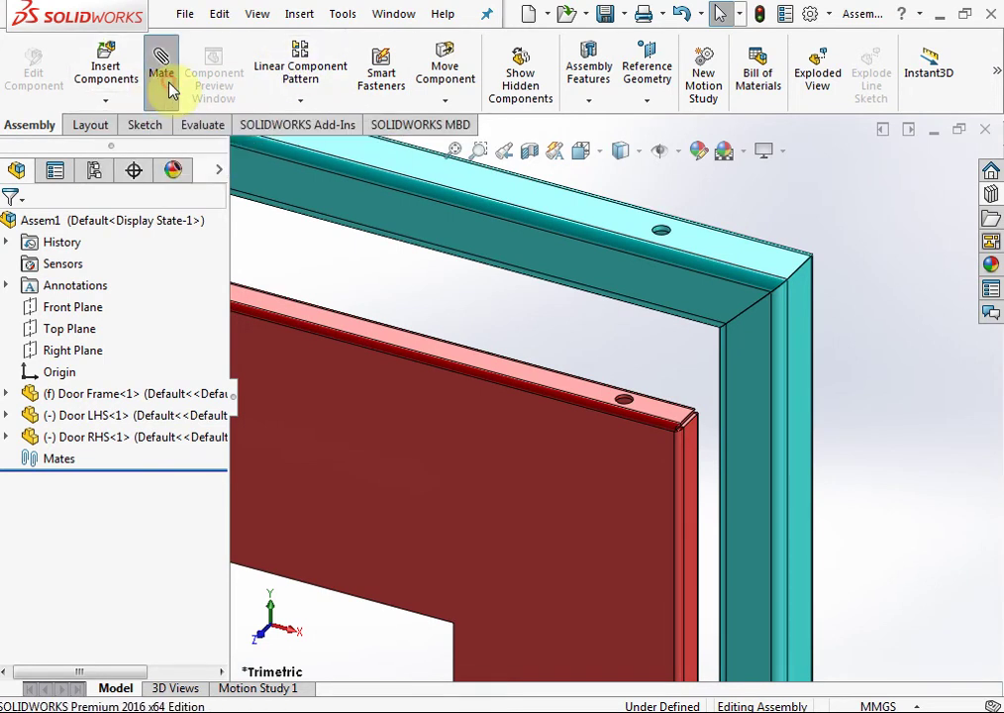
scroll(633, 252, down, 3)
scroll(634, 267, down, 1)
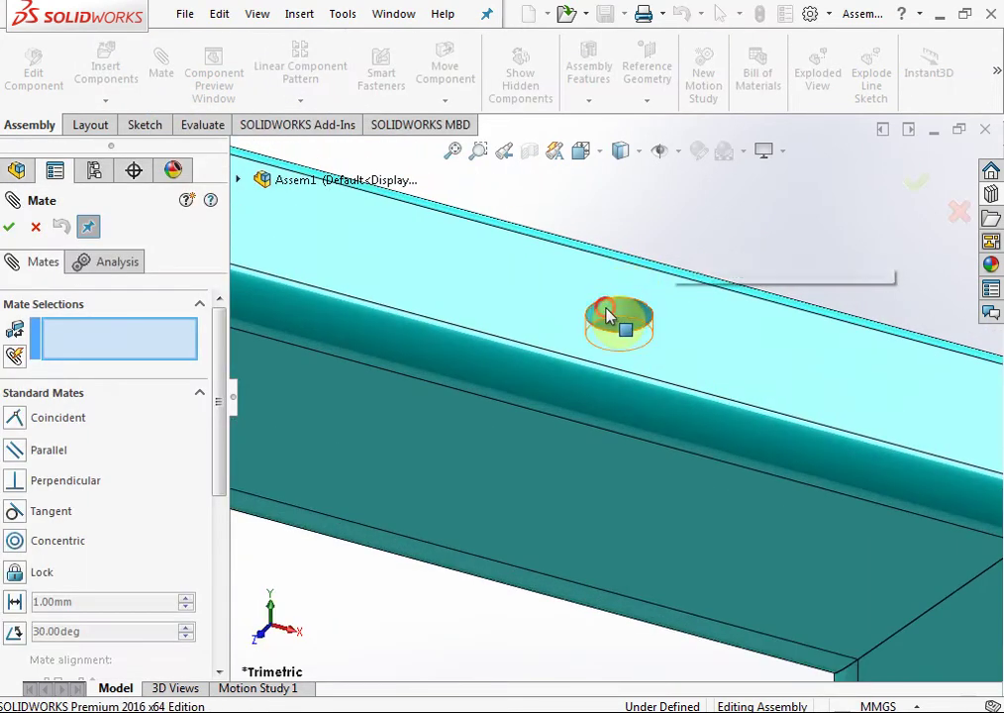
click(609, 313)
scroll(621, 321, up, 2)
scroll(593, 445, up, 2)
scroll(582, 557, down, 1)
scroll(589, 506, down, 1)
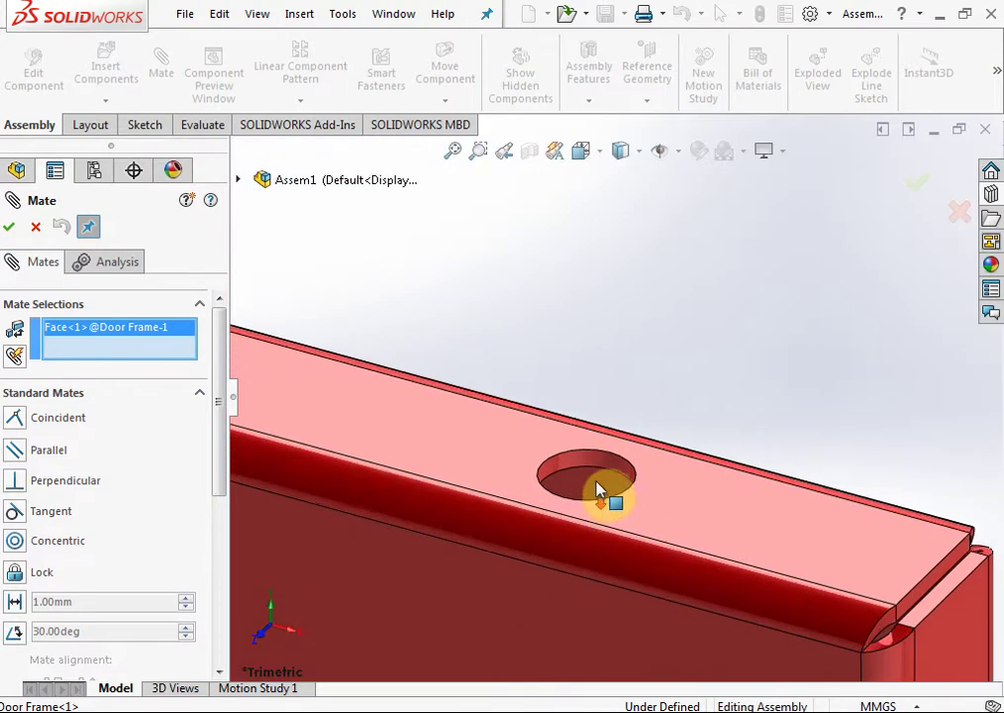
scroll(600, 493, down, 1)
click(612, 446)
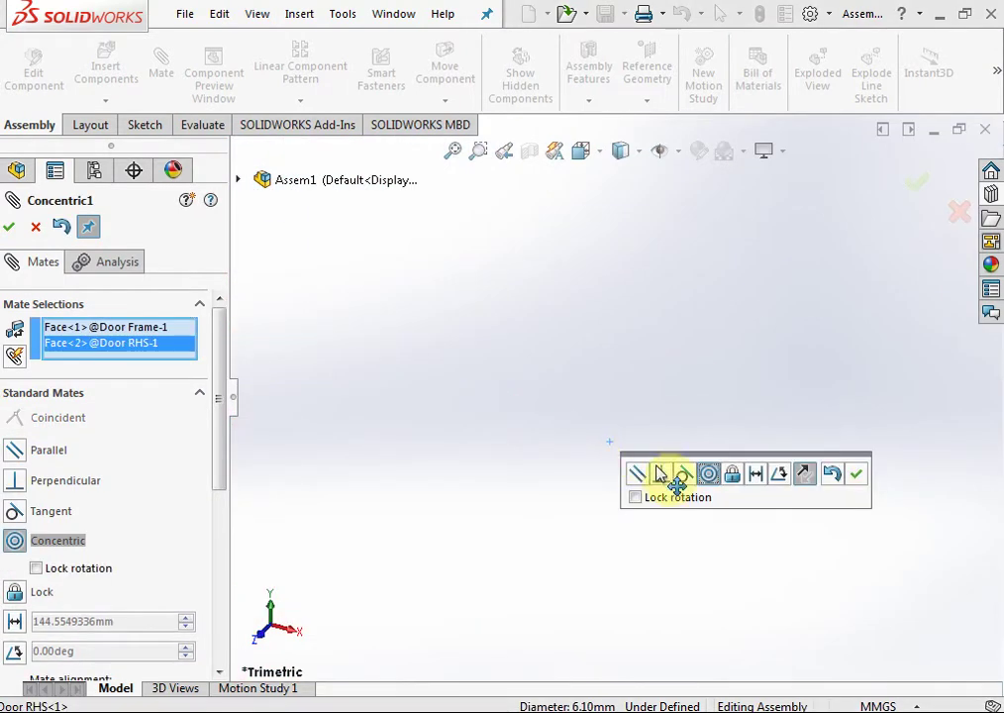
click(856, 475)
Step: Mate Door LHS's top hole concentric with its matching frame hole
scroll(627, 393, up, 1)
scroll(628, 386, up, 1)
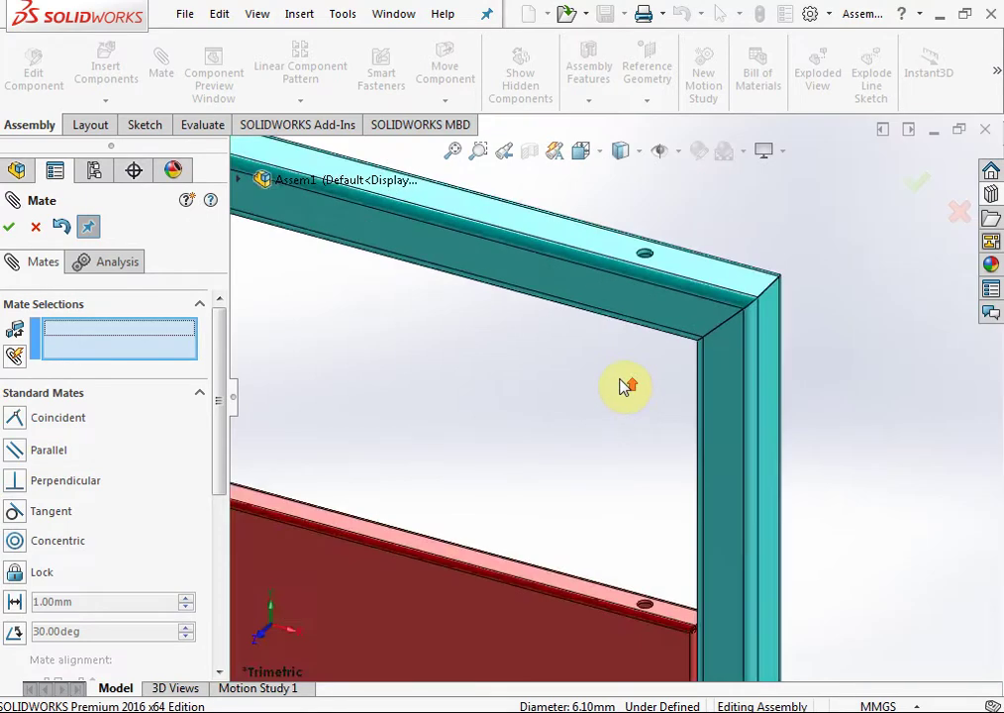
scroll(604, 371, up, 2)
scroll(597, 365, up, 1)
scroll(278, 296, down, 2)
scroll(403, 487, down, 1)
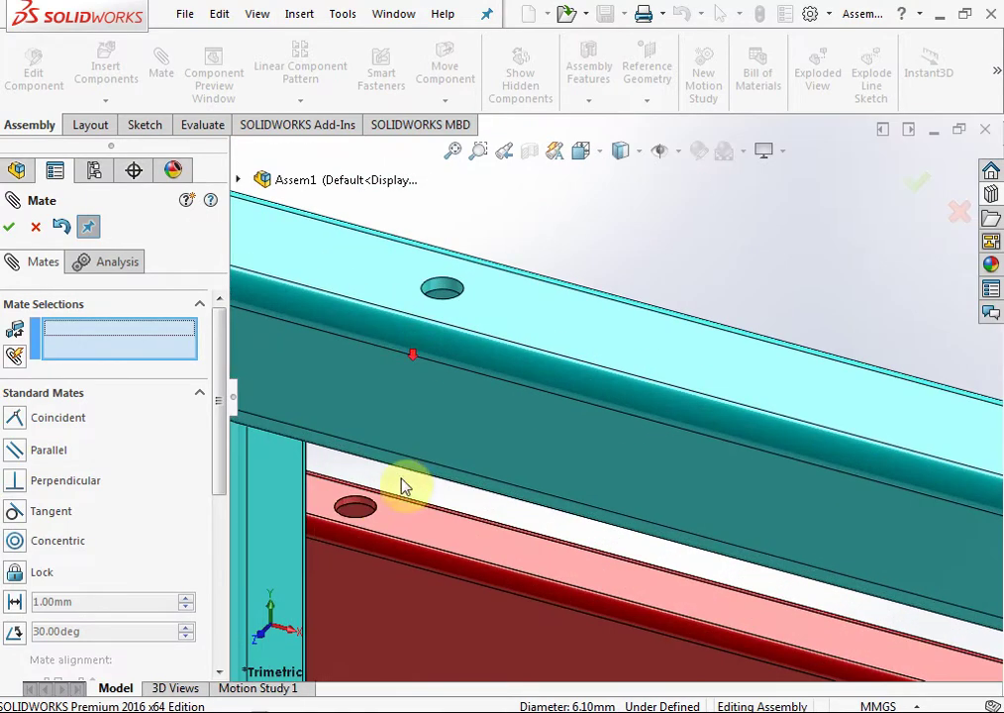
scroll(376, 495, down, 1)
click(464, 453)
scroll(554, 381, up, 3)
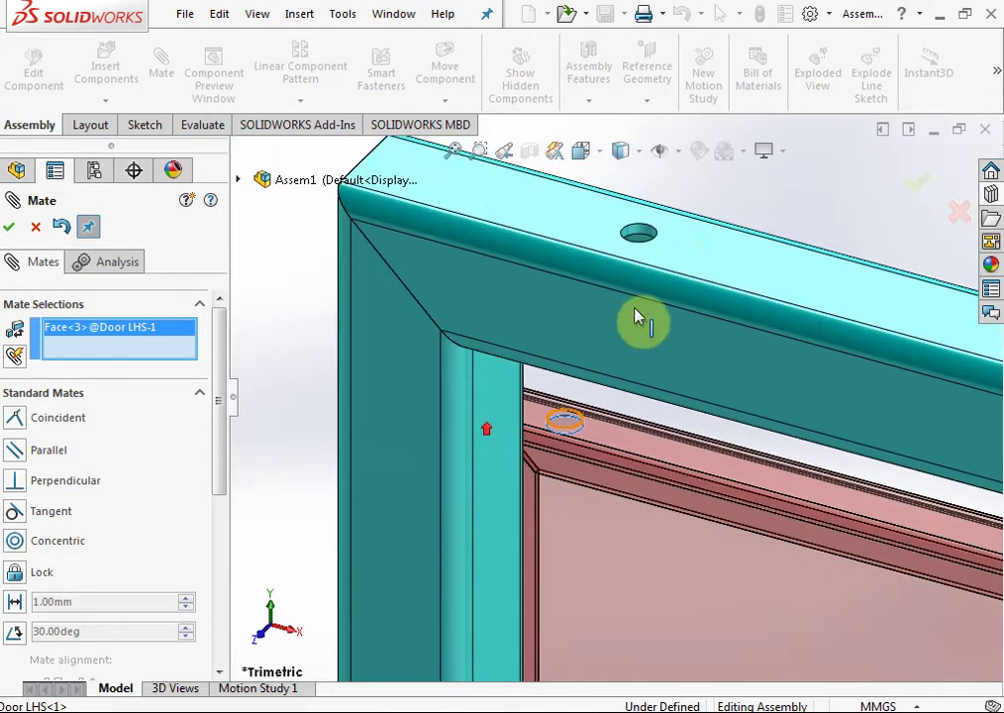
scroll(663, 267, up, 1)
scroll(671, 247, down, 2)
click(597, 345)
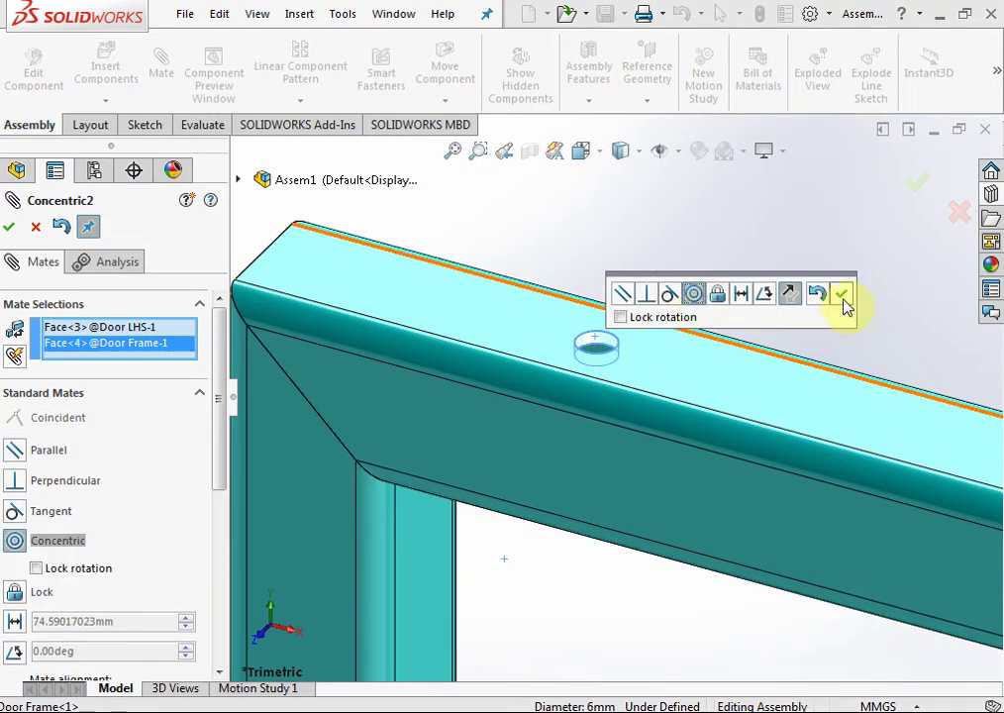
click(842, 297)
scroll(743, 336, up, 2)
Step: Swing Door RHS to test its concentric hinge
scroll(772, 368, up, 1)
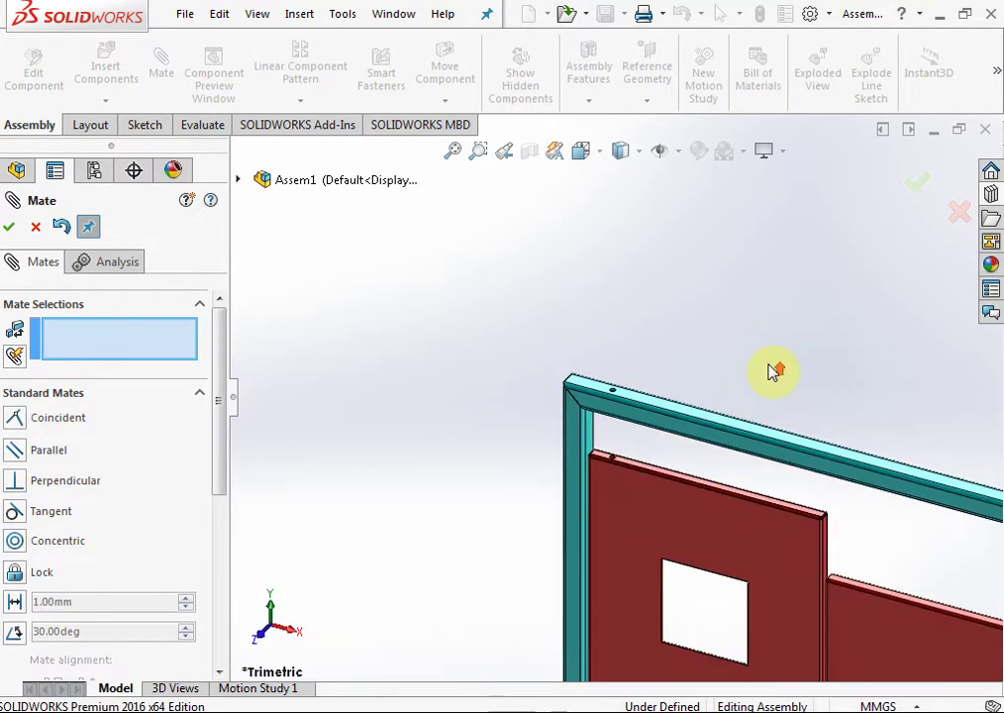
scroll(753, 445, up, 2)
scroll(670, 511, down, 2)
mouse_move(670, 511)
mouse_down()
mouse_move(681, 511)
mouse_move(667, 383)
mouse_move(403, 417)
mouse_move(386, 287)
mouse_move(396, 297)
mouse_up()
scroll(600, 363, up, 3)
scroll(679, 337, down, 2)
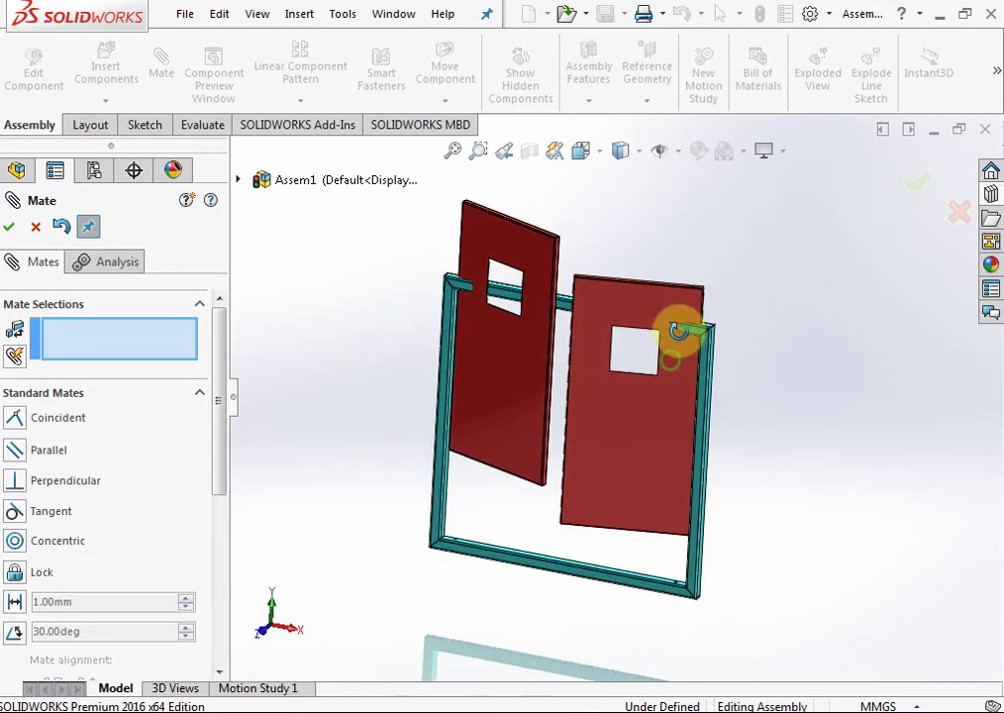
Step: Choose the Advanced Width mate and pick two opposite Door Frame faces as width references
click(93, 395)
click(93, 426)
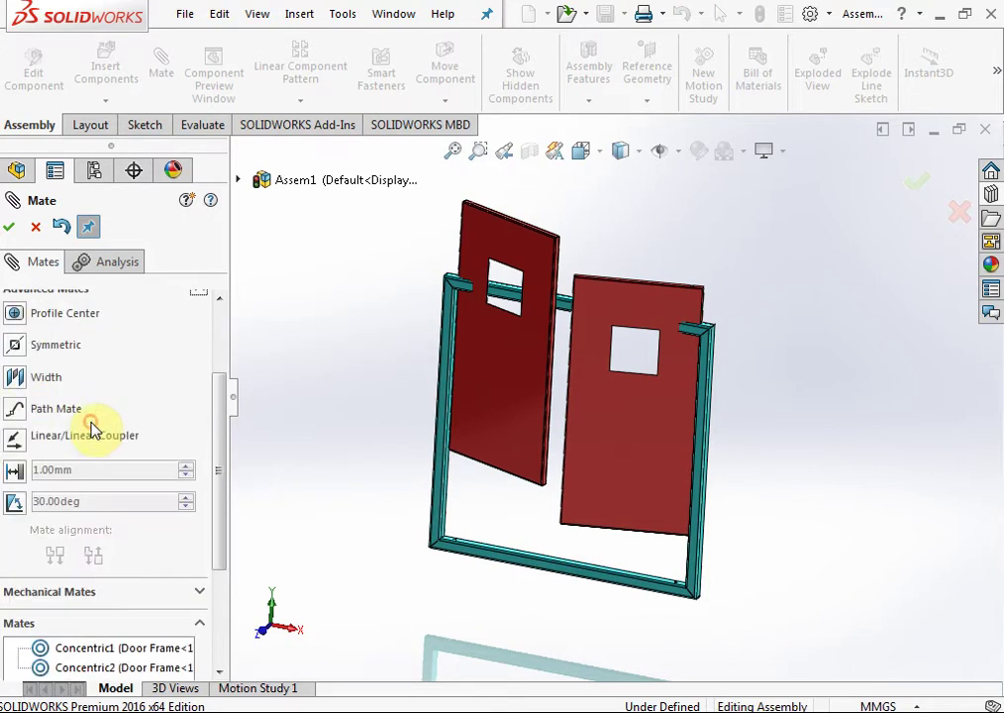
click(41, 379)
drag(219, 450, 219, 391)
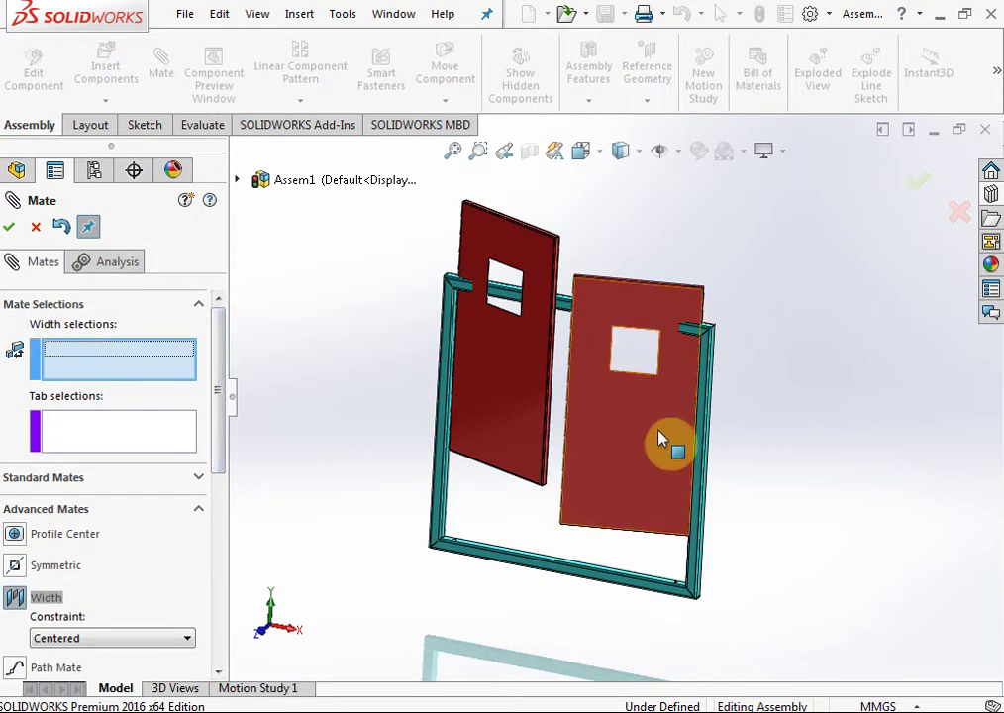
scroll(674, 579, down, 2)
scroll(676, 571, down, 2)
scroll(630, 511, down, 2)
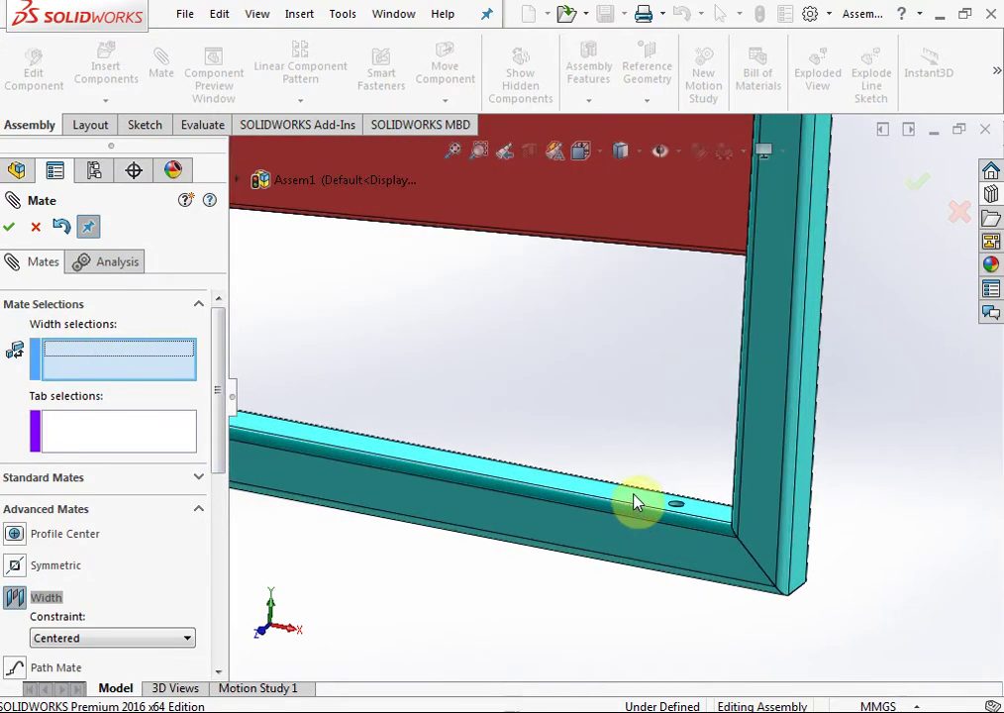
click(635, 499)
scroll(634, 500, up, 3)
middle_drag(634, 500, 642, 266)
scroll(638, 262, down, 3)
scroll(515, 302, down, 2)
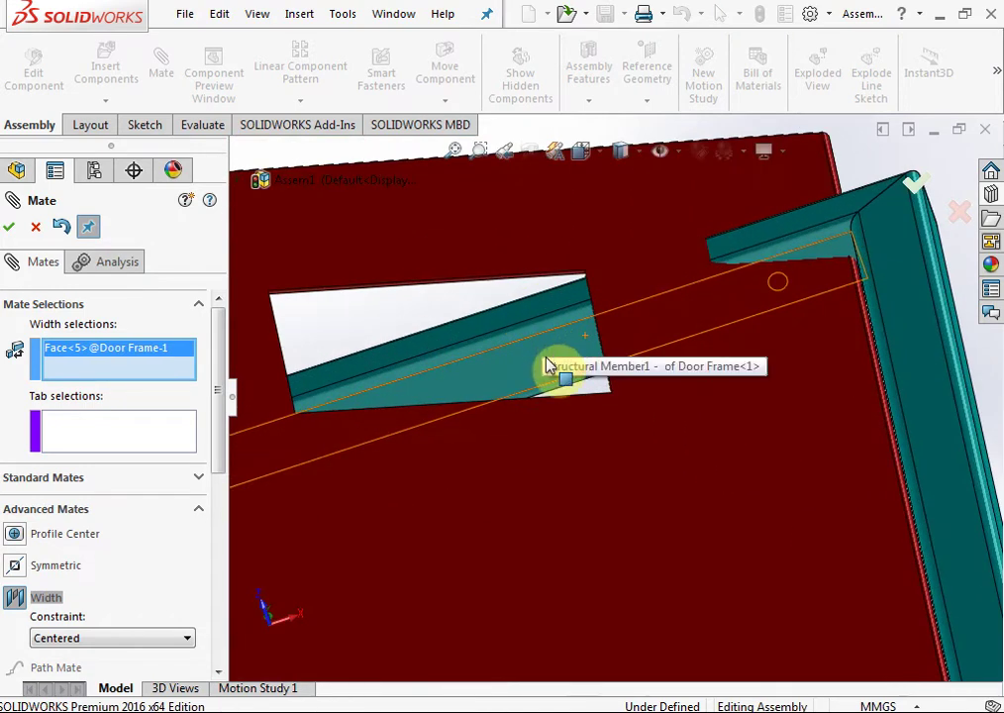
click(554, 358)
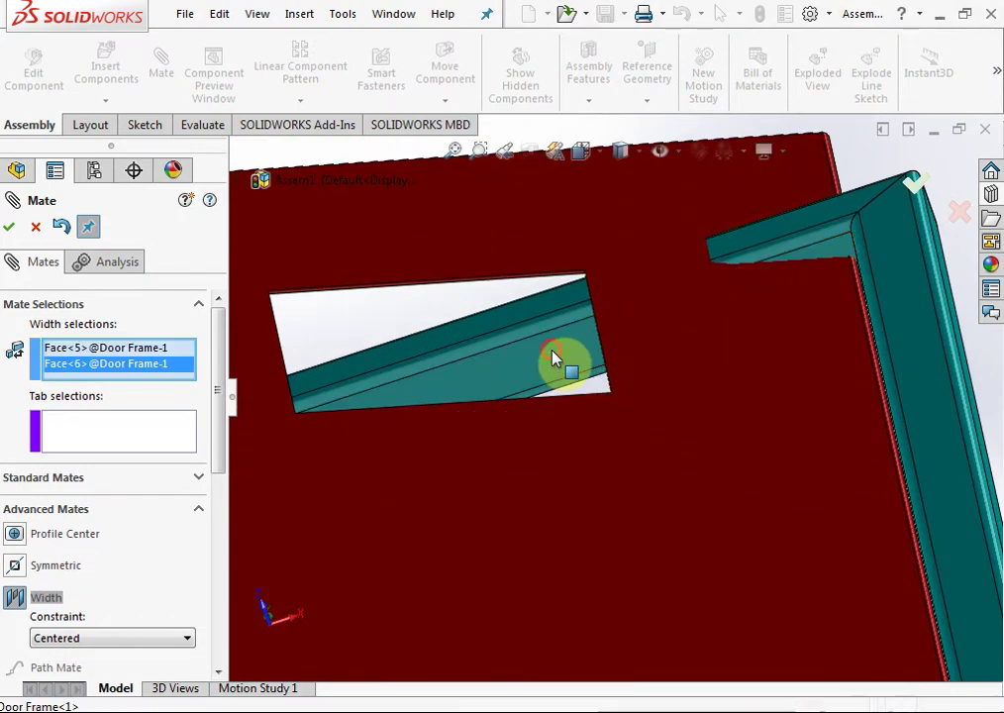
scroll(562, 400, up, 2)
scroll(594, 561, down, 3)
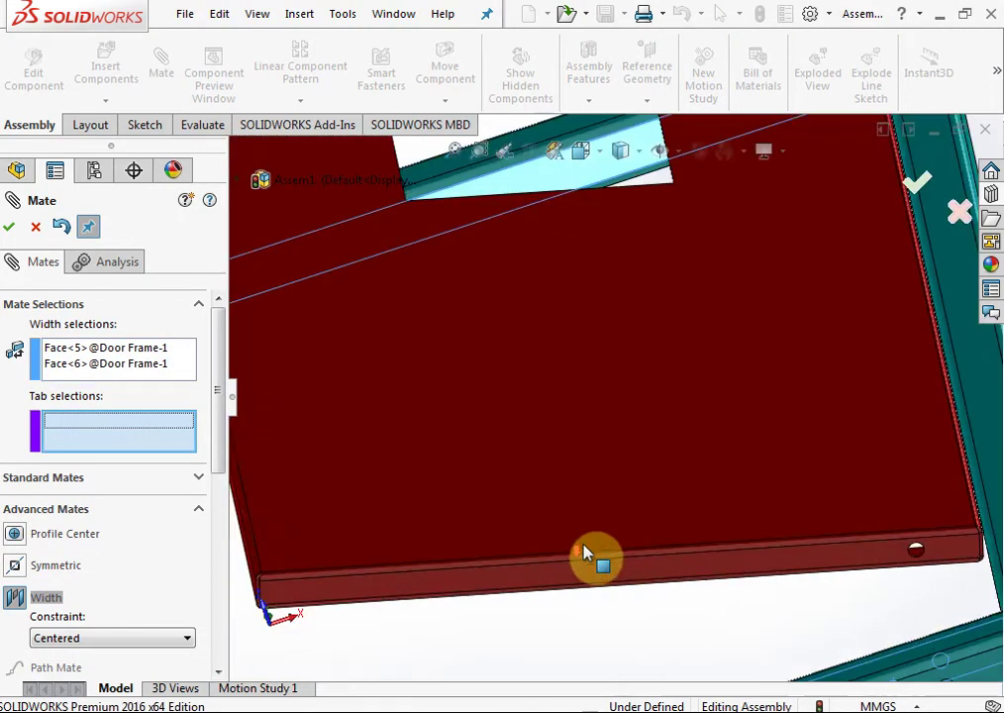
scroll(602, 560, down, 2)
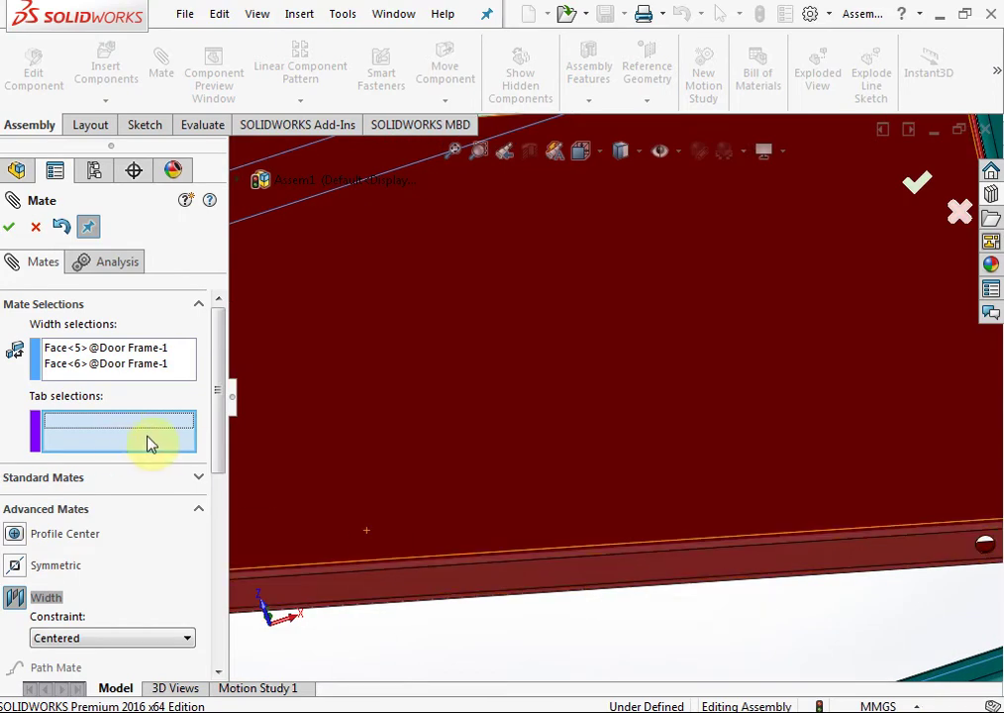
Step: Select Door RHS's two flange faces as tab references and accept the width mate
click(446, 591)
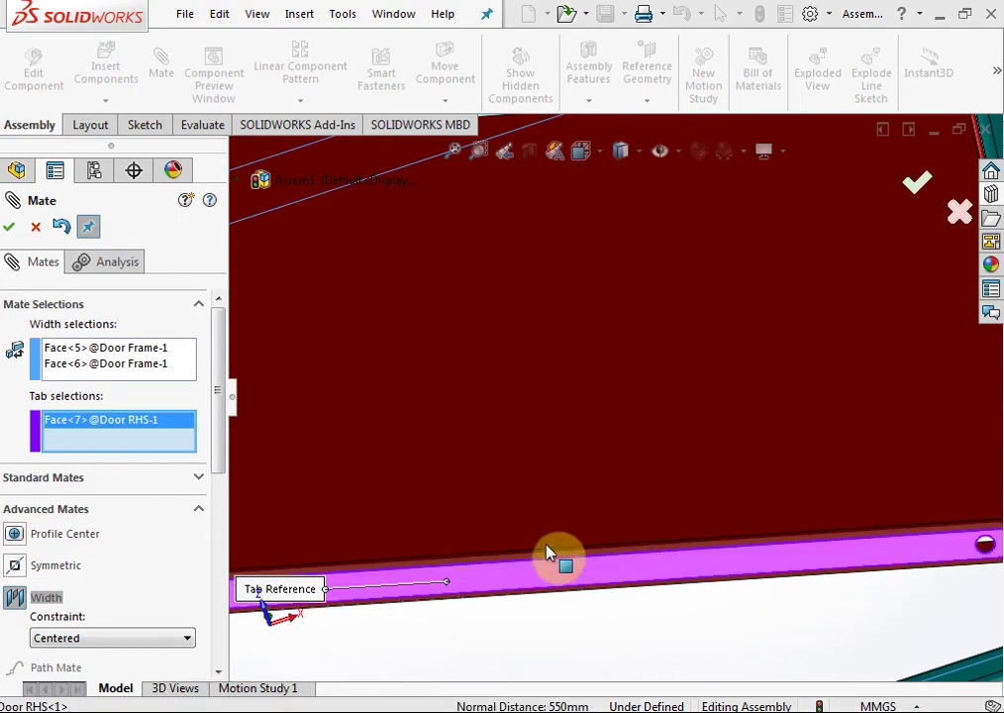
scroll(557, 557, up, 5)
mouse_move(661, 415)
middle_down()
mouse_move(663, 314)
mouse_move(631, 541)
mouse_move(620, 393)
middle_up()
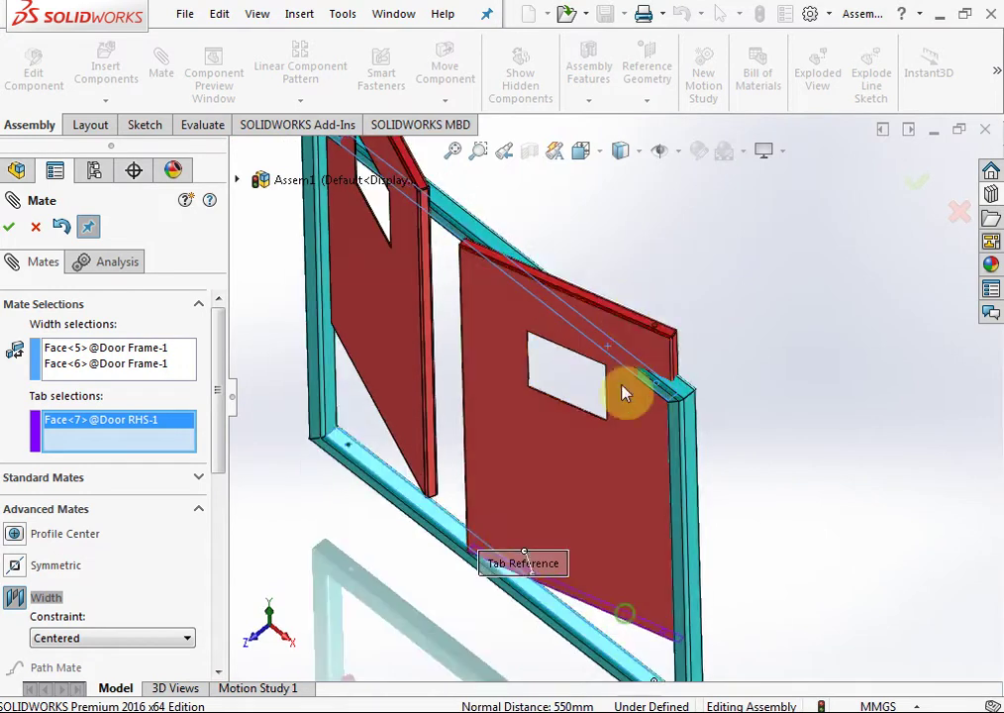
scroll(599, 316, down, 5)
scroll(667, 424, down, 3)
click(671, 424)
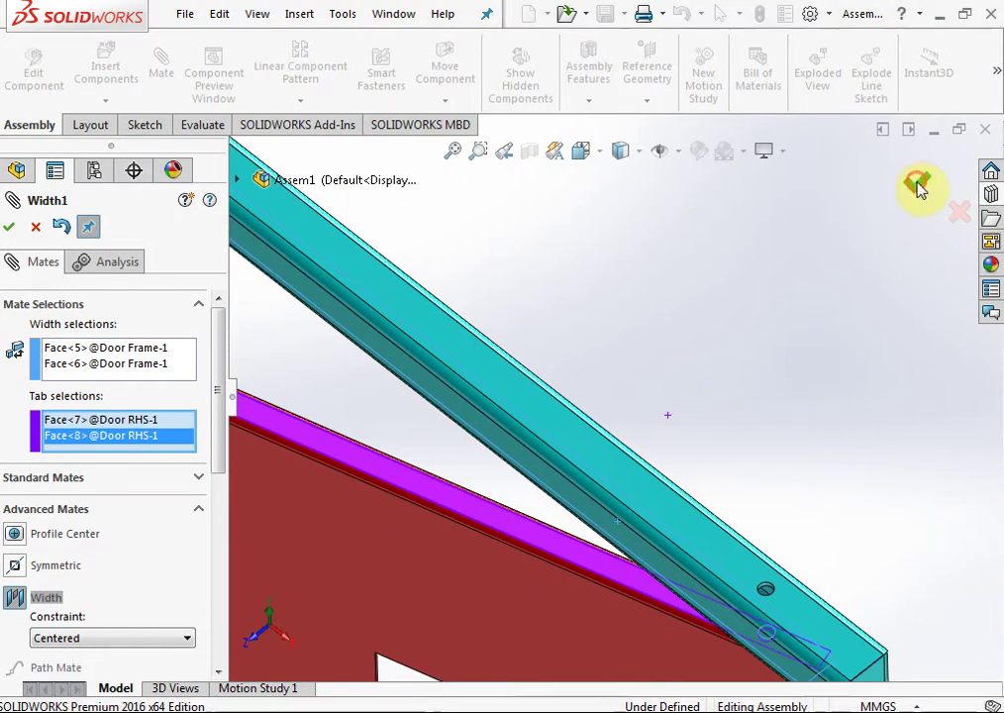
click(919, 184)
Step: Exit the Mate PropertyManager with Esc, zoom out, and show the Evaluate tools
scroll(717, 341, up, 5)
scroll(683, 346, up, 2)
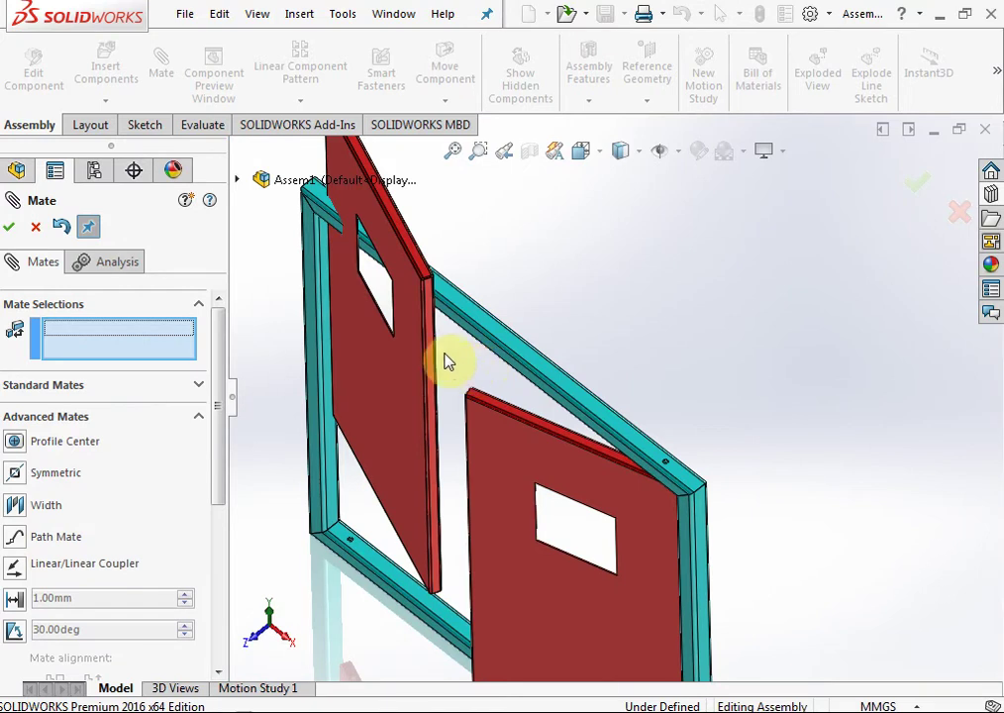
middle_drag(560, 486, 589, 392)
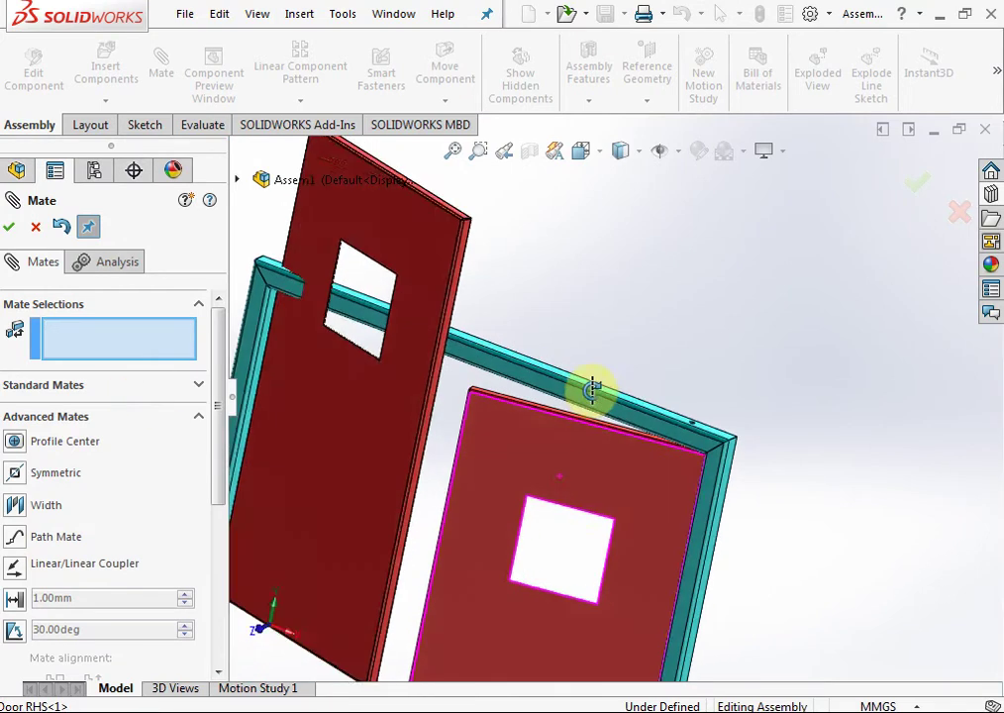
scroll(683, 482, down, 3)
scroll(673, 440, down, 3)
scroll(671, 439, down, 3)
scroll(667, 432, down, 2)
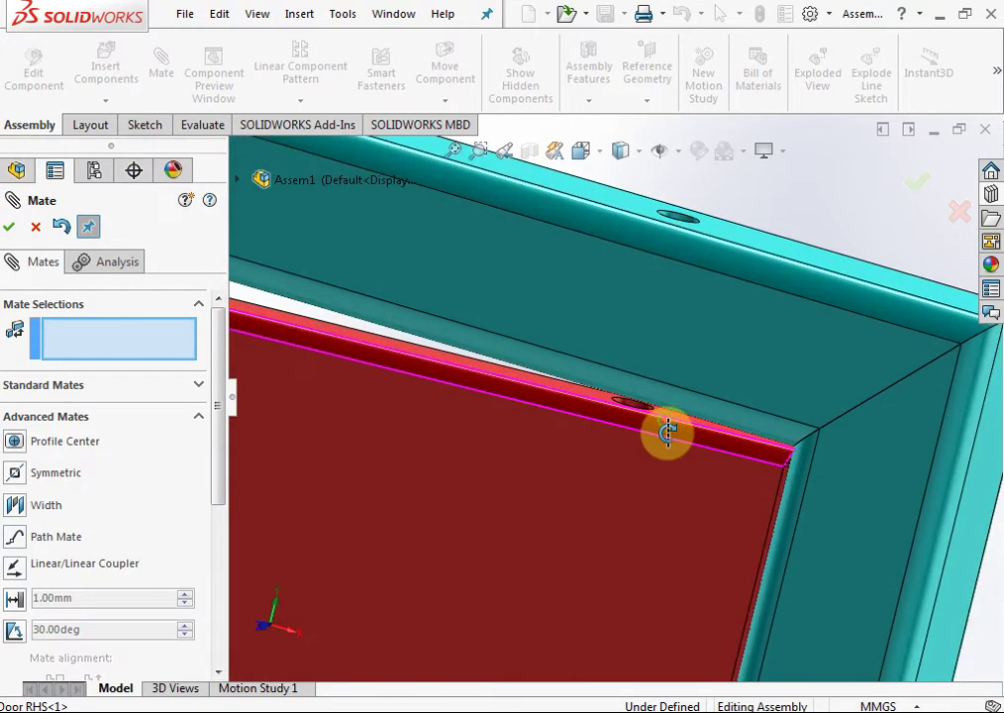
scroll(700, 435, up, 2)
scroll(718, 435, up, 2)
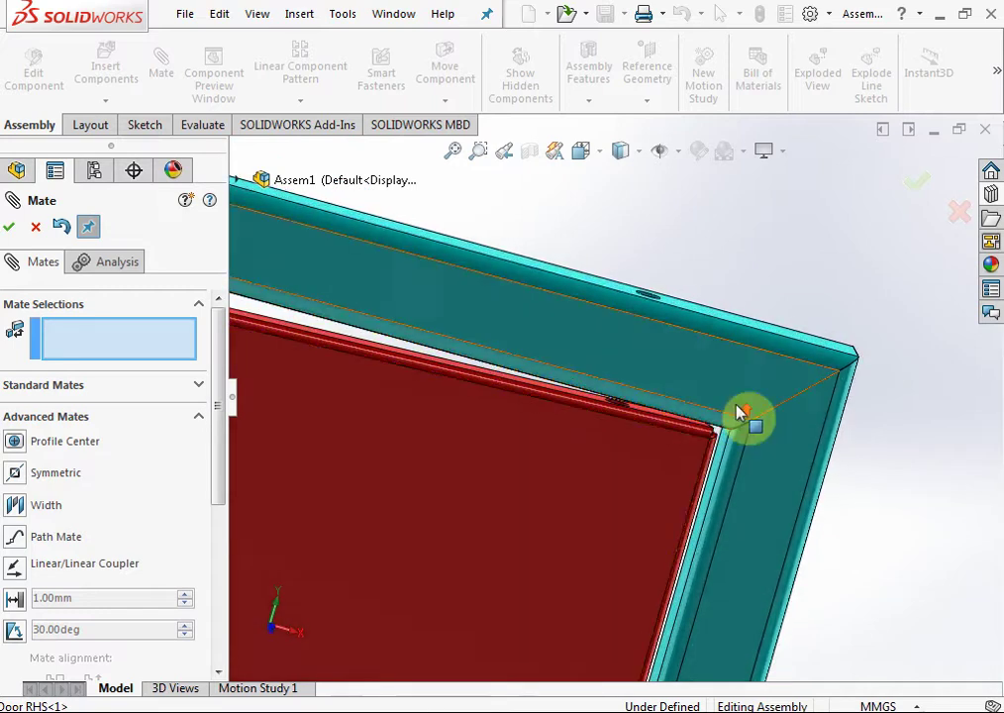
scroll(737, 430, up, 3)
key(Escape)
scroll(660, 504, up, 5)
middle_drag(717, 459, 665, 445)
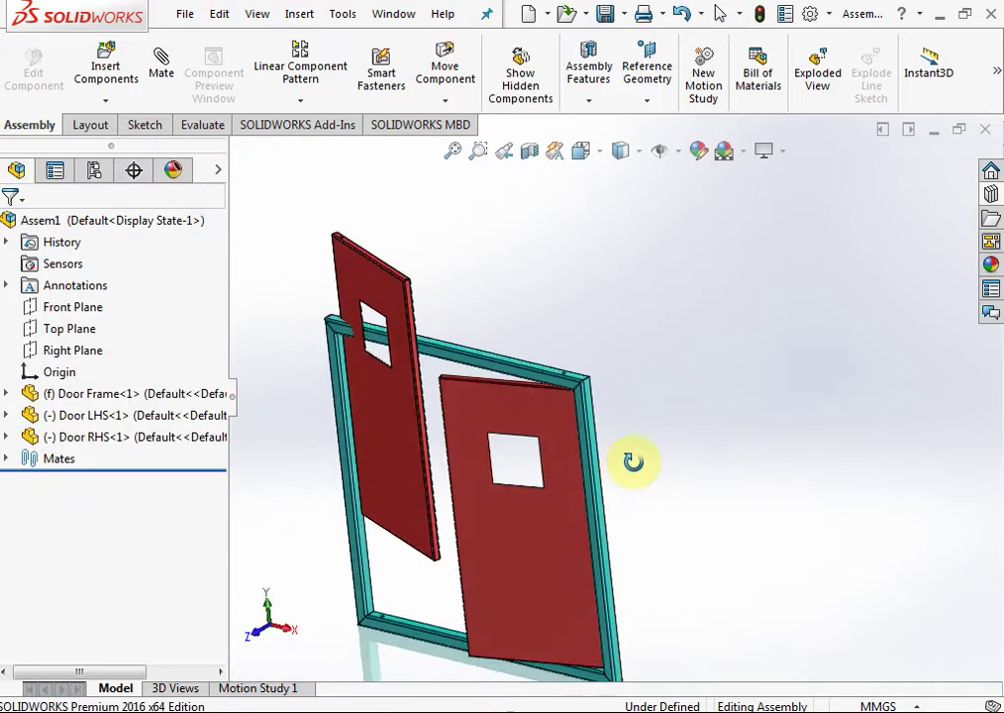
click(203, 127)
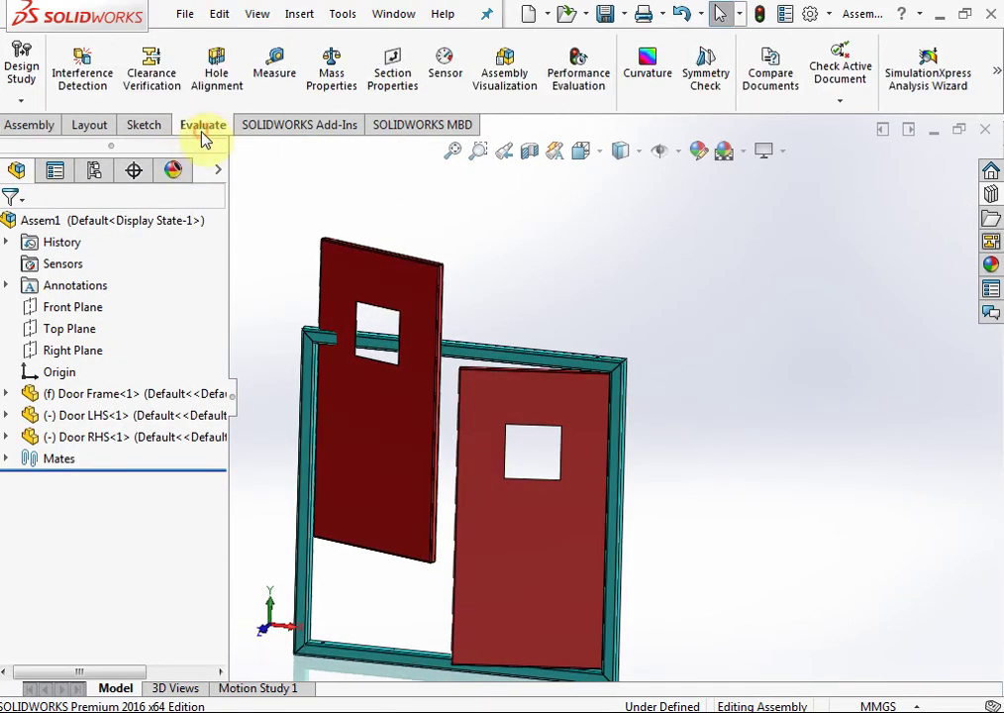
click(287, 77)
scroll(622, 388, down, 3)
scroll(622, 394, down, 3)
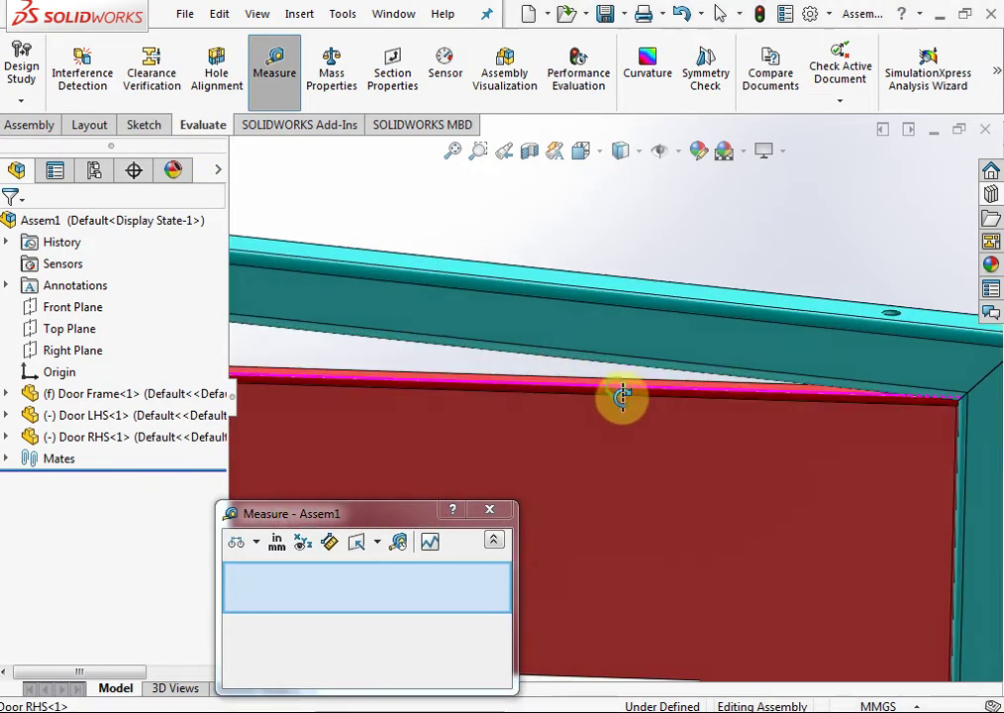
scroll(670, 428, down, 2)
scroll(728, 381, up, 3)
scroll(715, 392, down, 3)
click(714, 426)
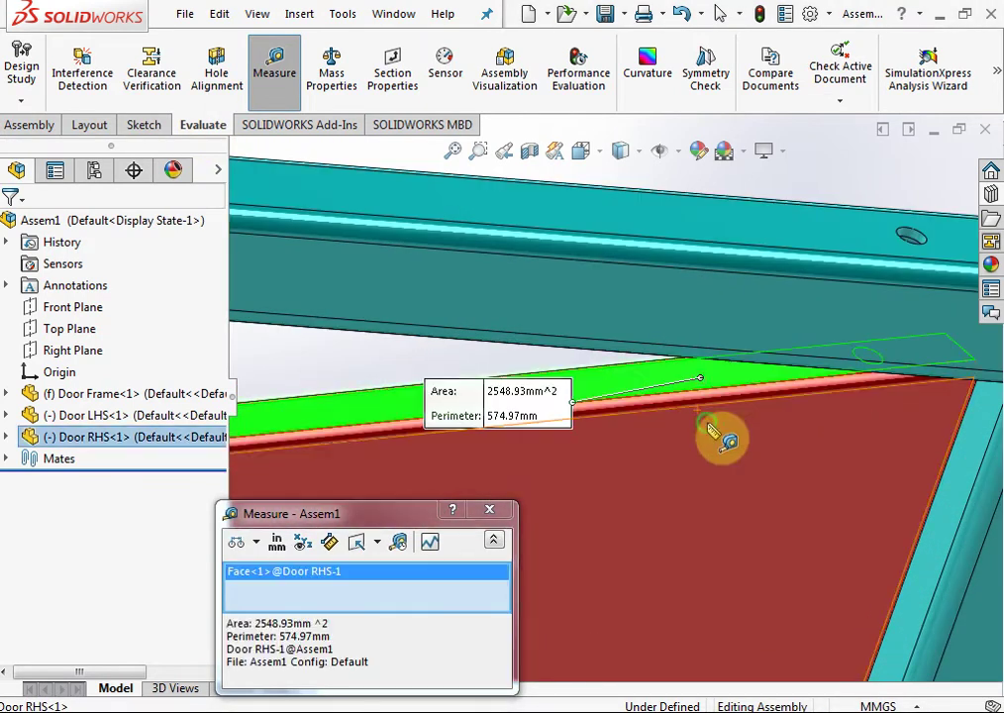
scroll(709, 396, down, 3)
scroll(743, 362, down, 1)
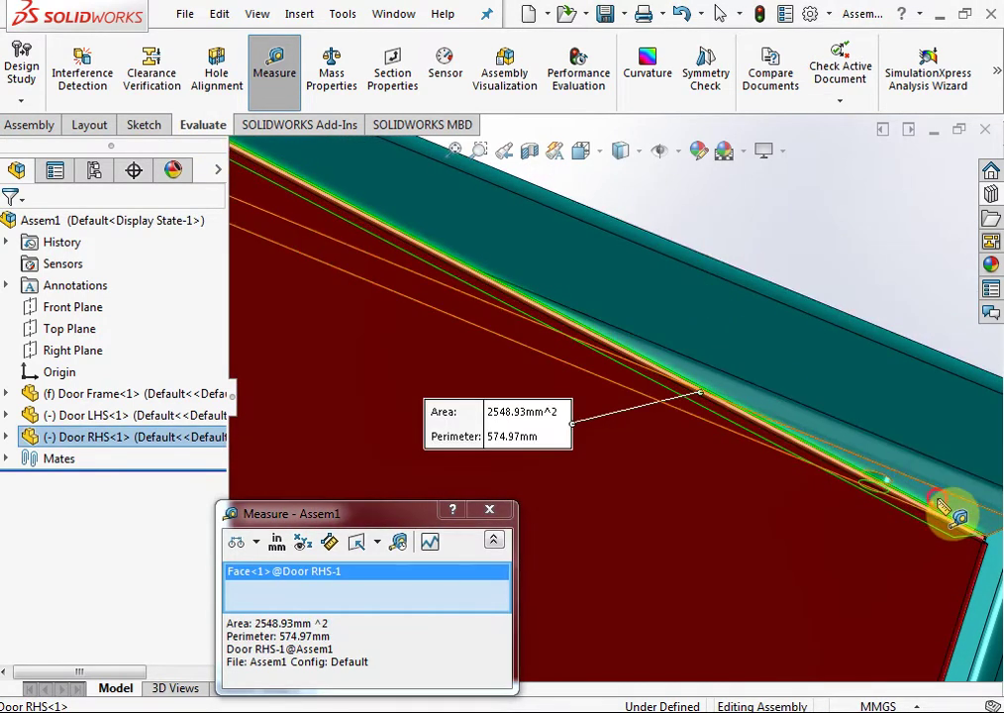
click(956, 513)
scroll(915, 475, up, 3)
scroll(792, 465, down, 2)
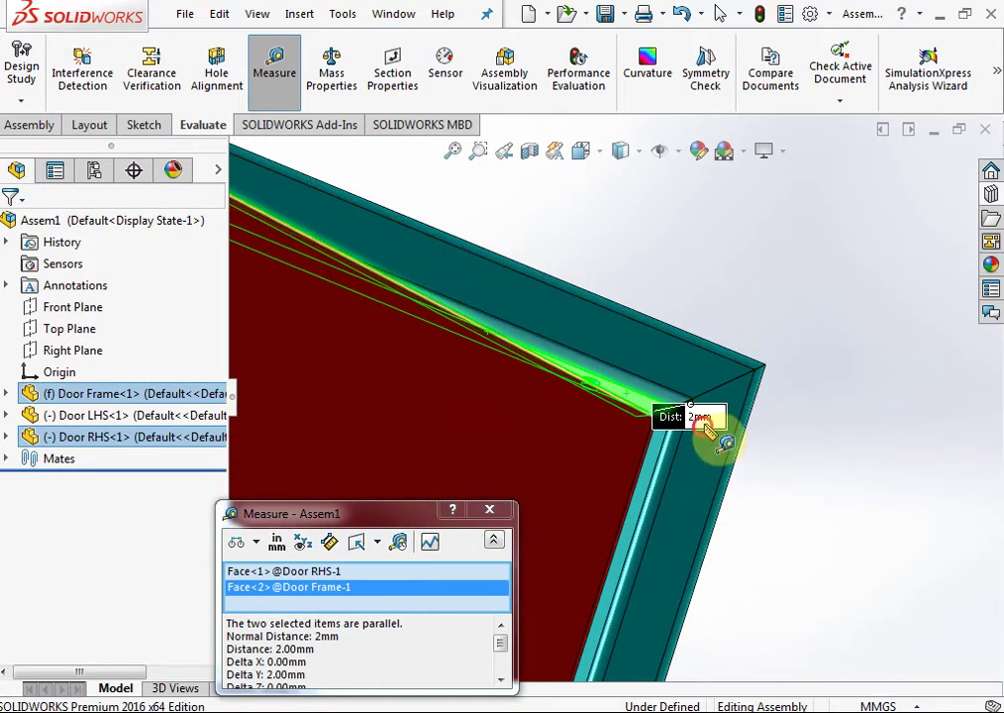
click(835, 479)
scroll(835, 479, up, 2)
scroll(672, 527, up, 2)
scroll(679, 358, up, 2)
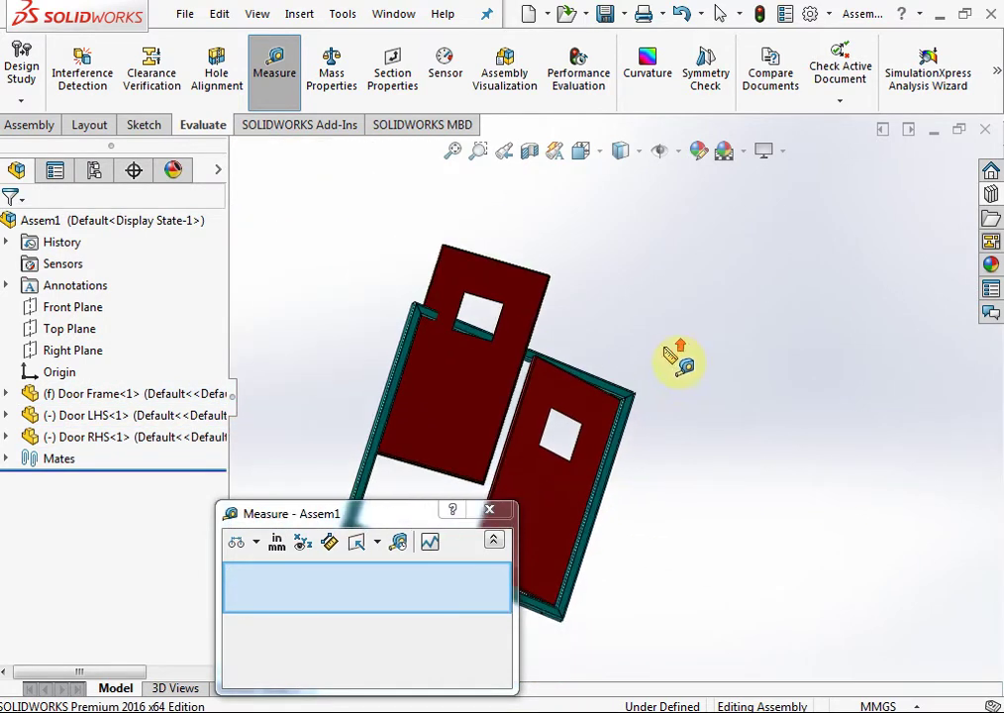
scroll(584, 535, down, 1)
scroll(584, 534, up, 1)
scroll(586, 539, down, 3)
scroll(581, 519, down, 3)
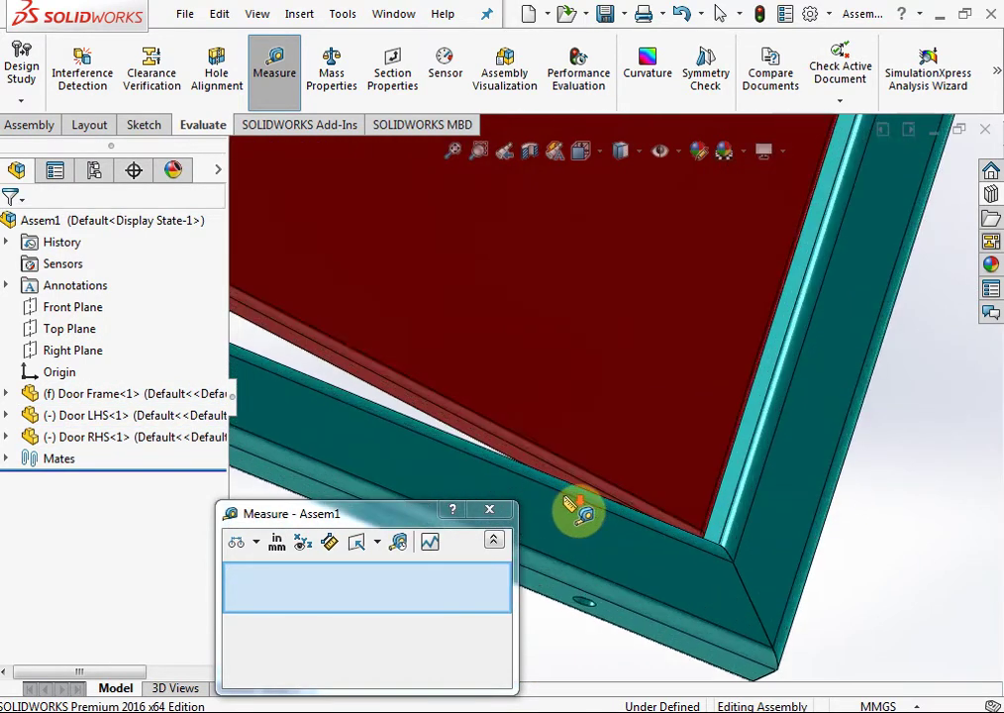
scroll(565, 485, down, 3)
scroll(516, 421, up, 1)
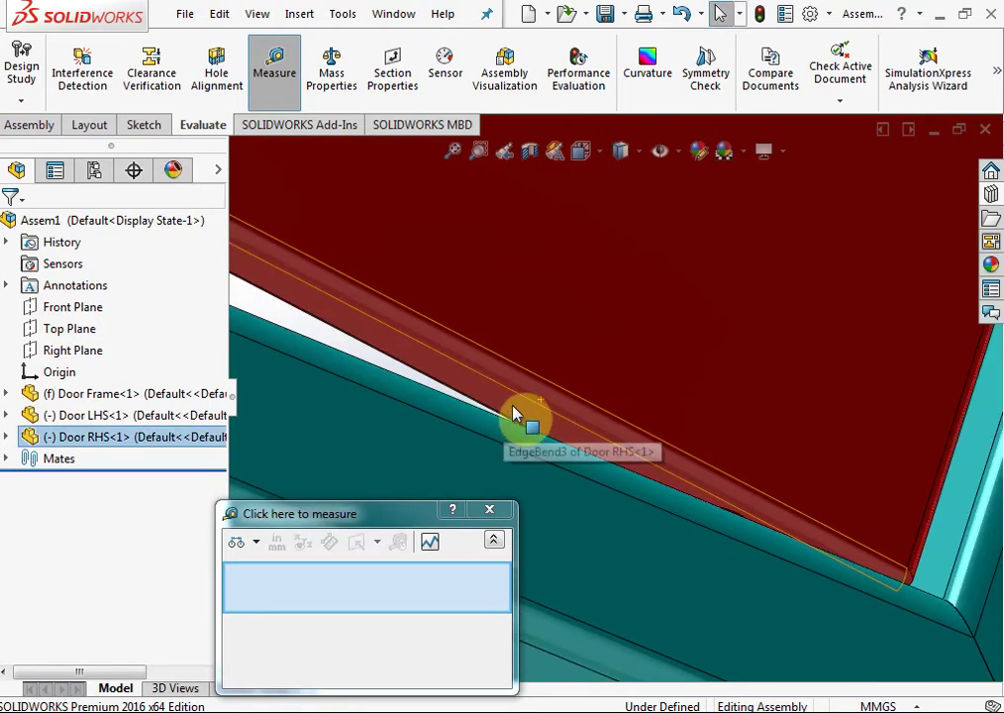
click(514, 415)
click(488, 426)
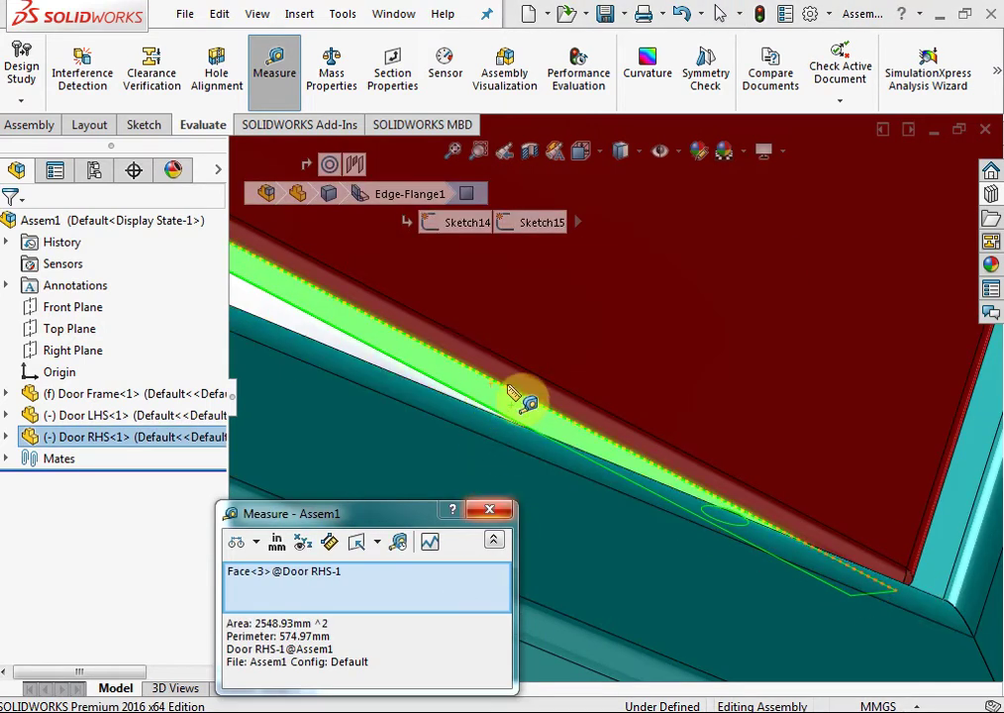
middle_drag(509, 394, 488, 445)
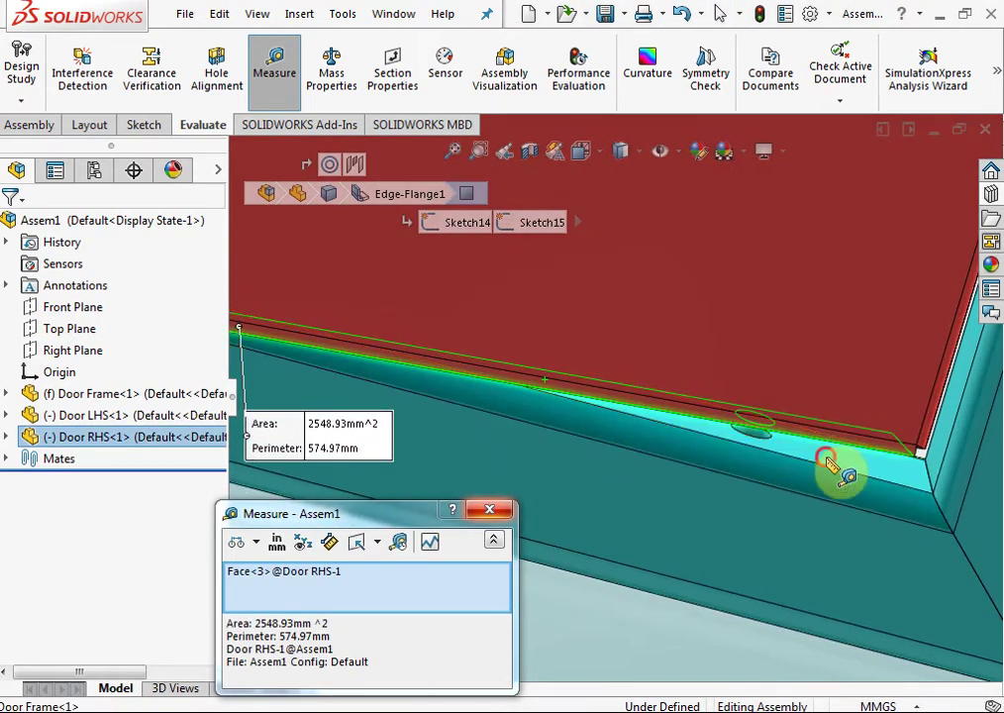
click(828, 462)
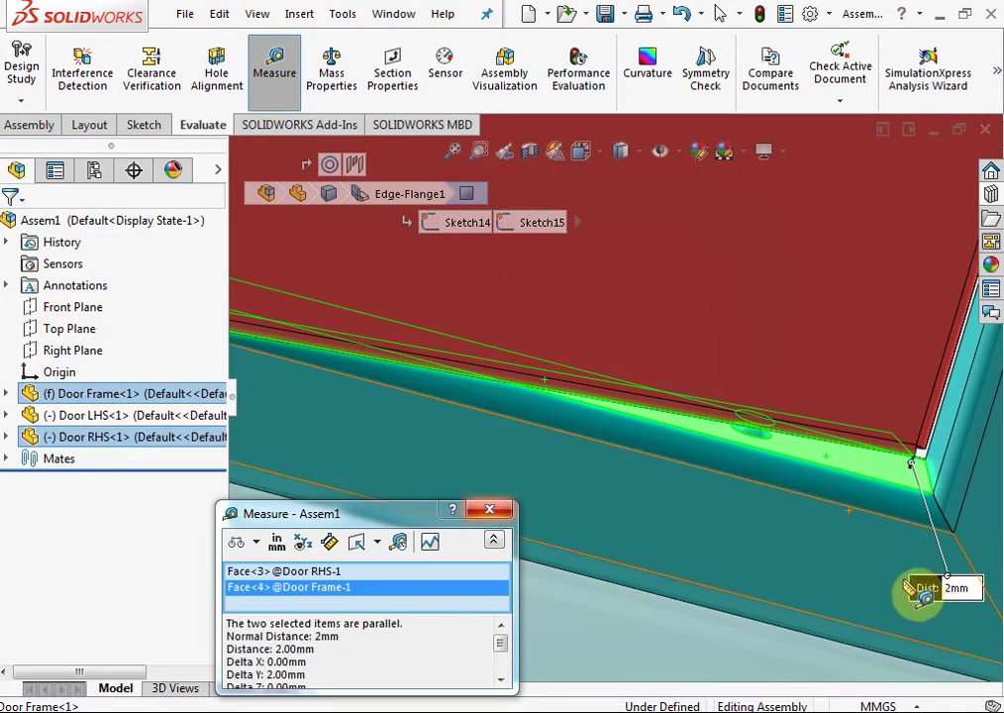
middle_drag(919, 591, 784, 549)
key(Escape)
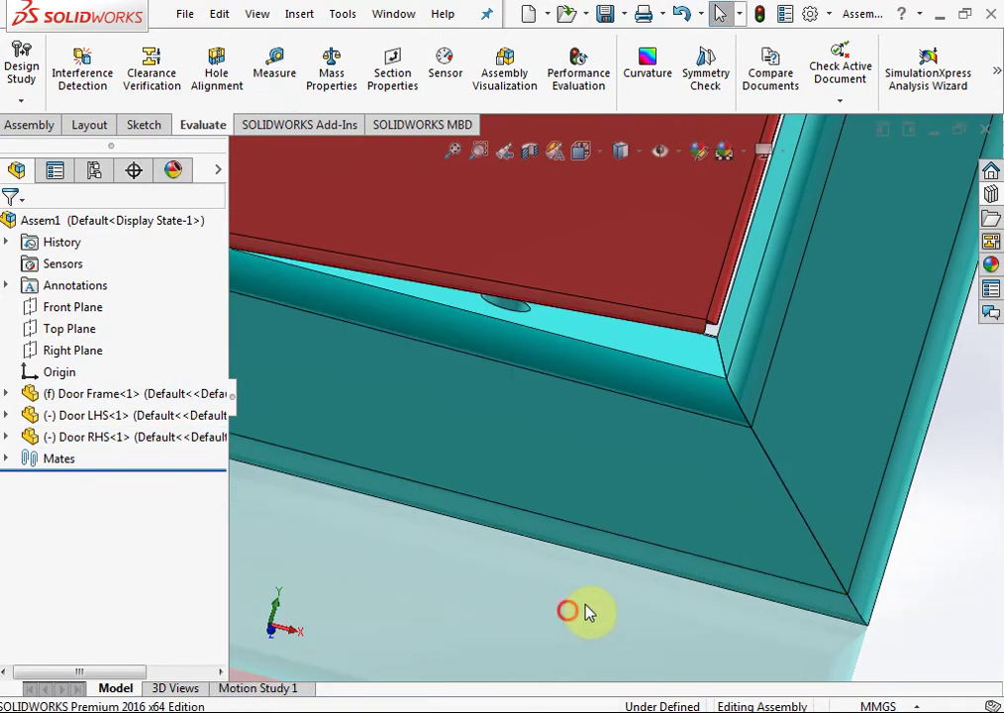
middle_drag(586, 612, 538, 381)
scroll(573, 226, down, 5)
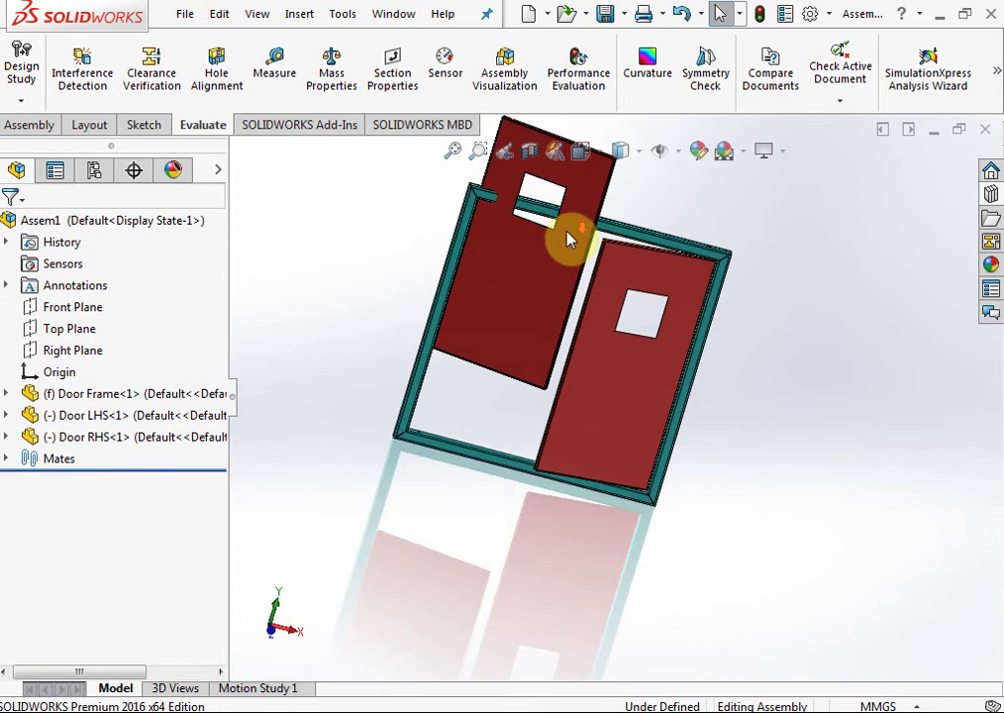
middle_drag(568, 237, 265, 159)
Step: Back in Assembly tools, choose the Advanced Width mate and pick a frame face as width reference
click(42, 127)
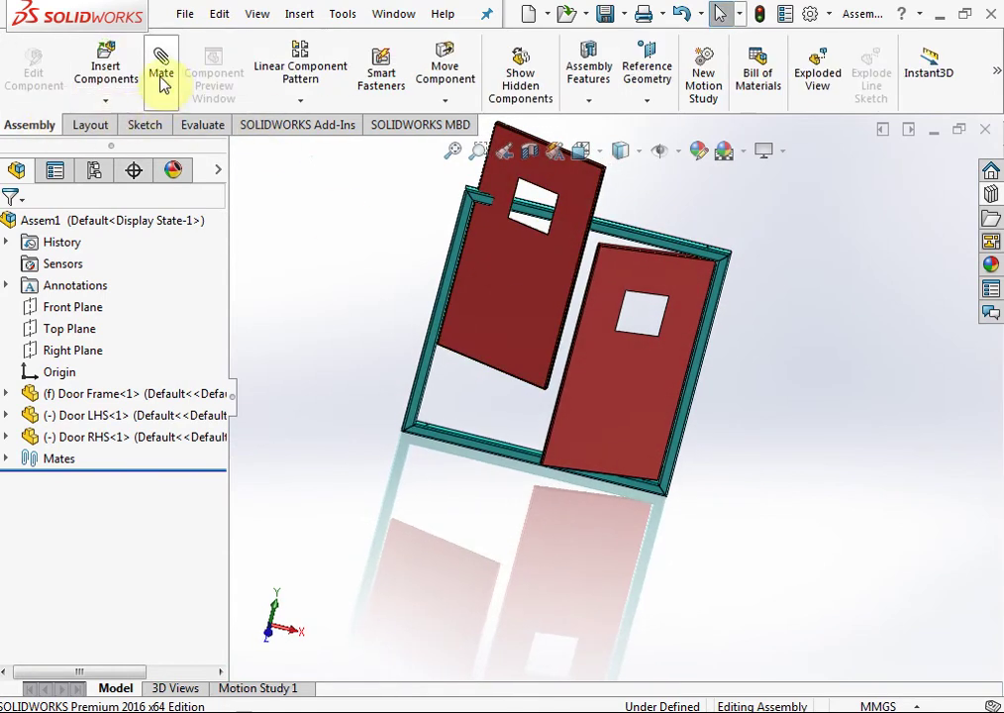
click(72, 394)
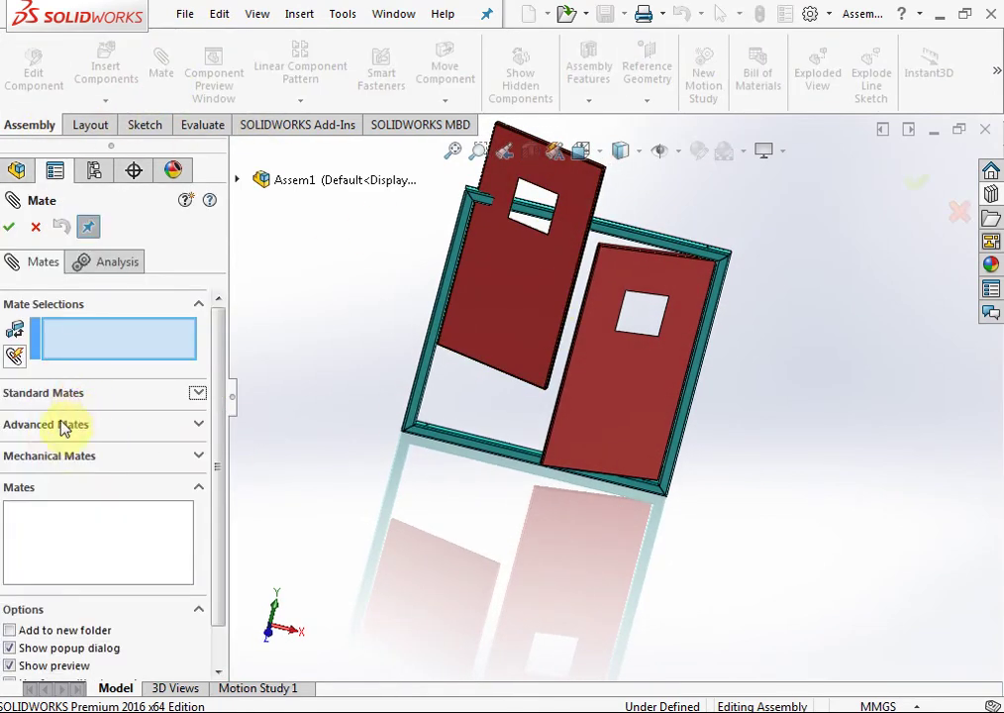
click(49, 434)
click(16, 380)
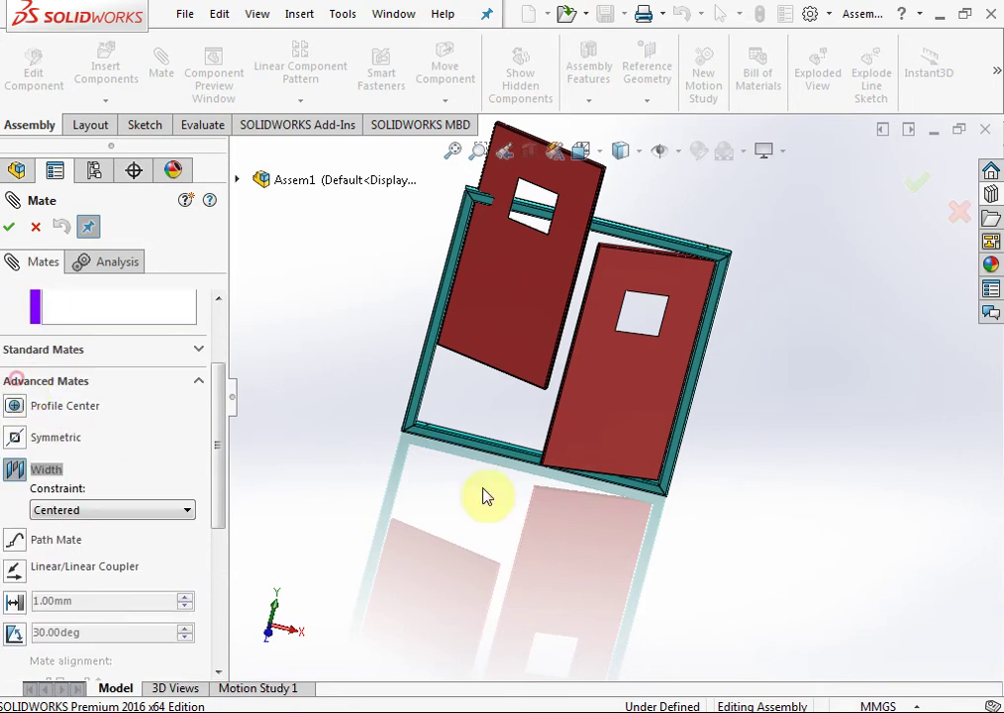
scroll(473, 408, down, 5)
scroll(488, 392, down, 3)
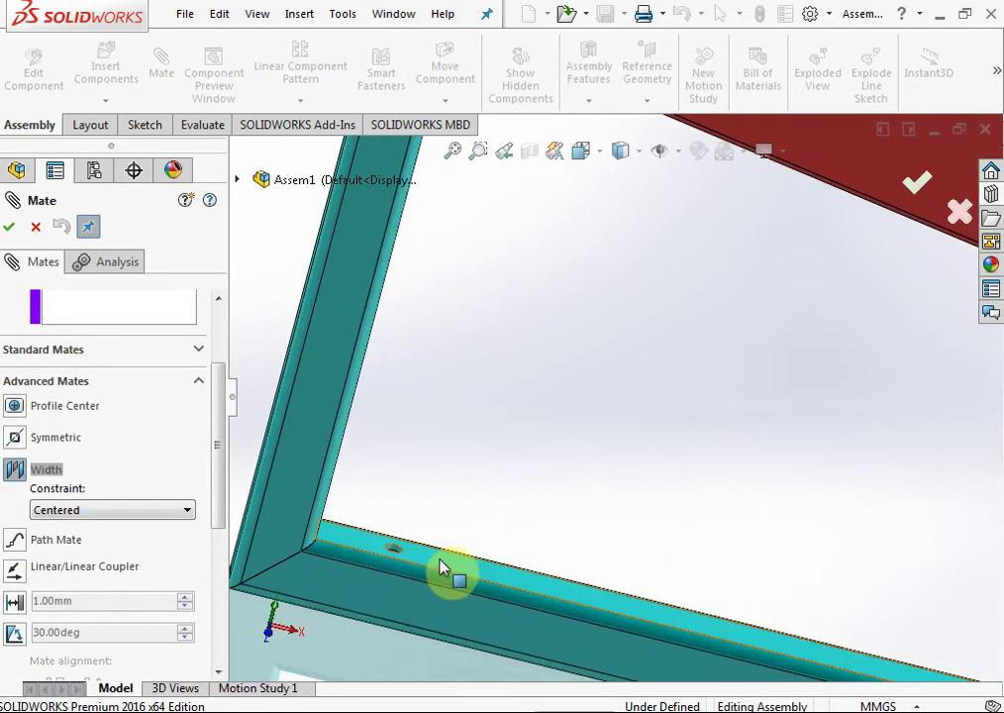
scroll(443, 567, up, 3)
scroll(442, 567, up, 2)
mouse_move(511, 537)
middle_down()
mouse_move(661, 385)
mouse_move(700, 229)
mouse_move(802, 205)
middle_up()
scroll(773, 264, down, 5)
scroll(749, 315, down, 2)
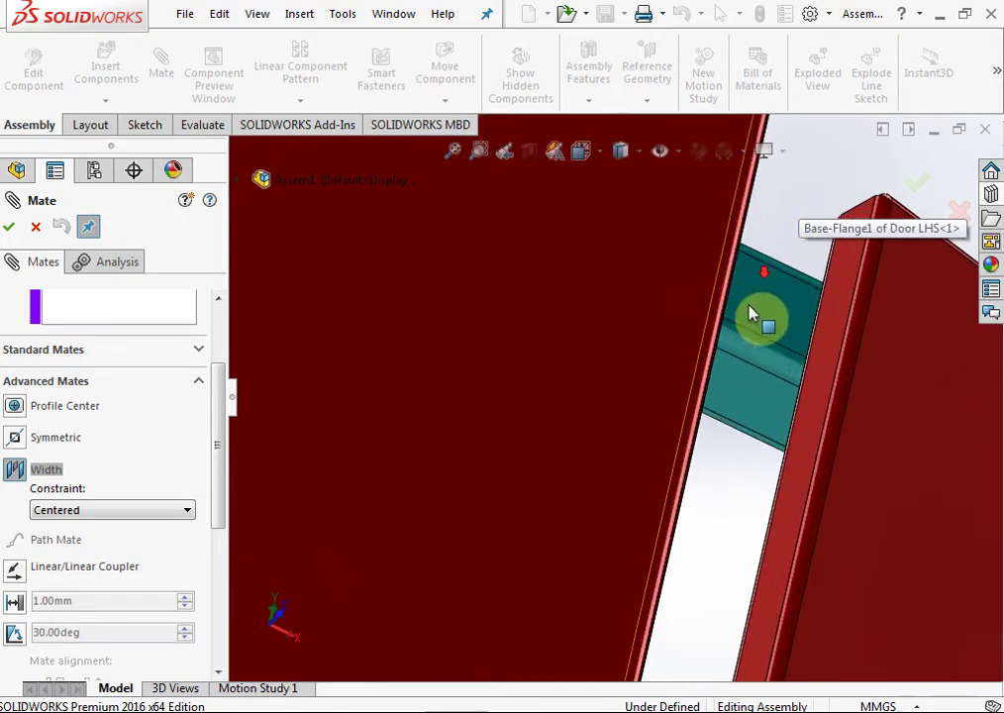
click(744, 400)
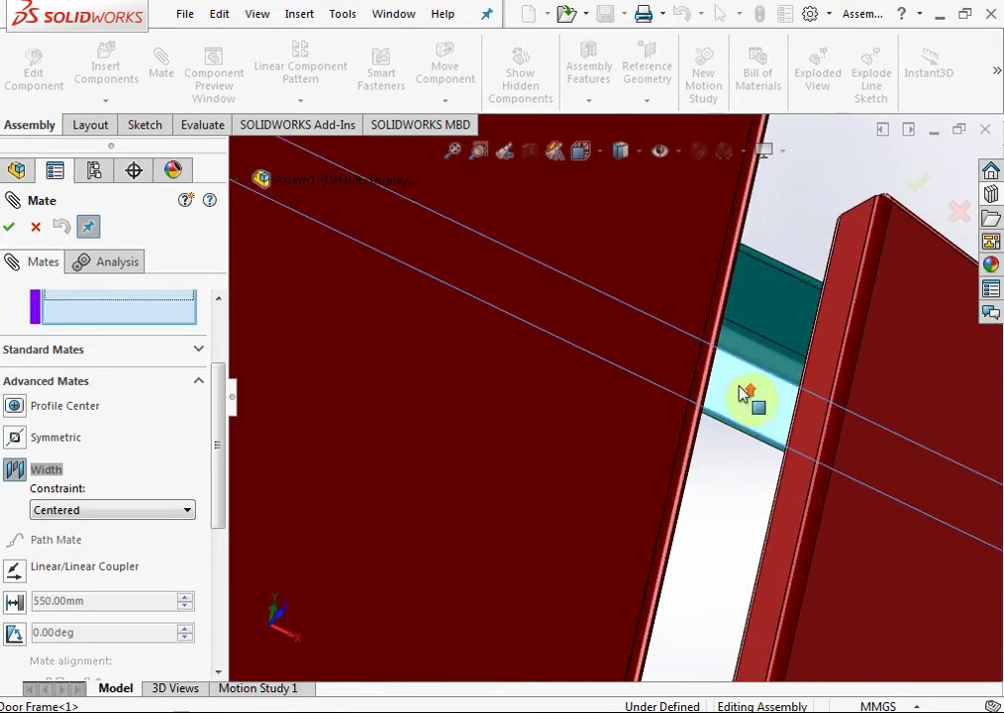
Step: Select Door LHS's two opposite edge faces as tabs and apply the width mate
scroll(744, 394, up, 3)
scroll(616, 394, up, 3)
scroll(216, 396, up, 1)
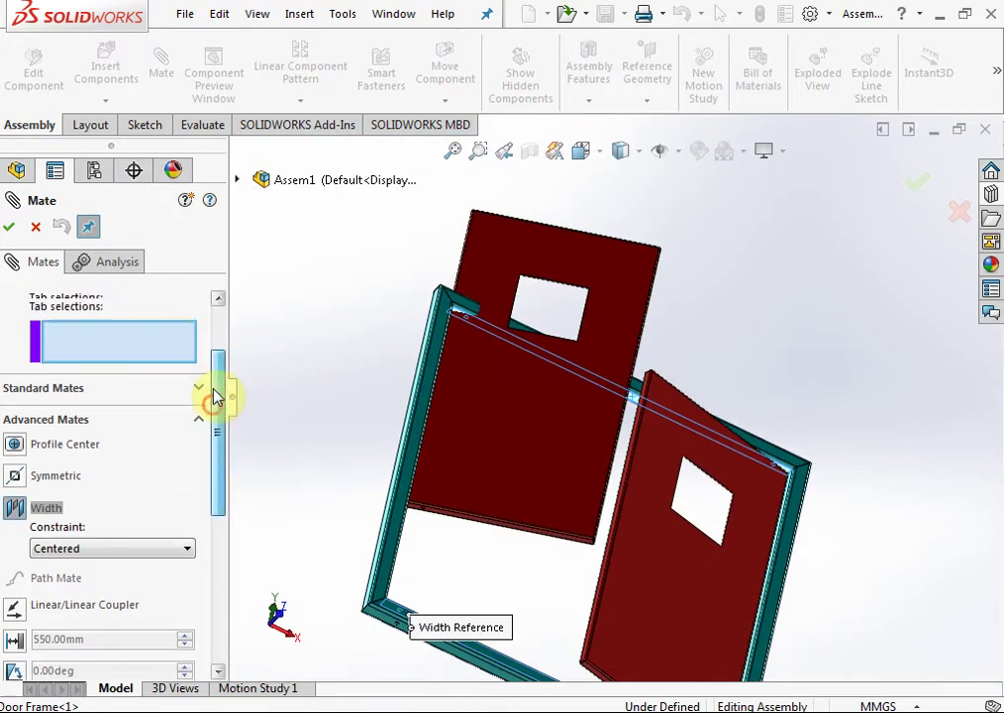
scroll(178, 401, up, 2)
middle_drag(520, 499, 560, 482)
scroll(560, 490, down, 2)
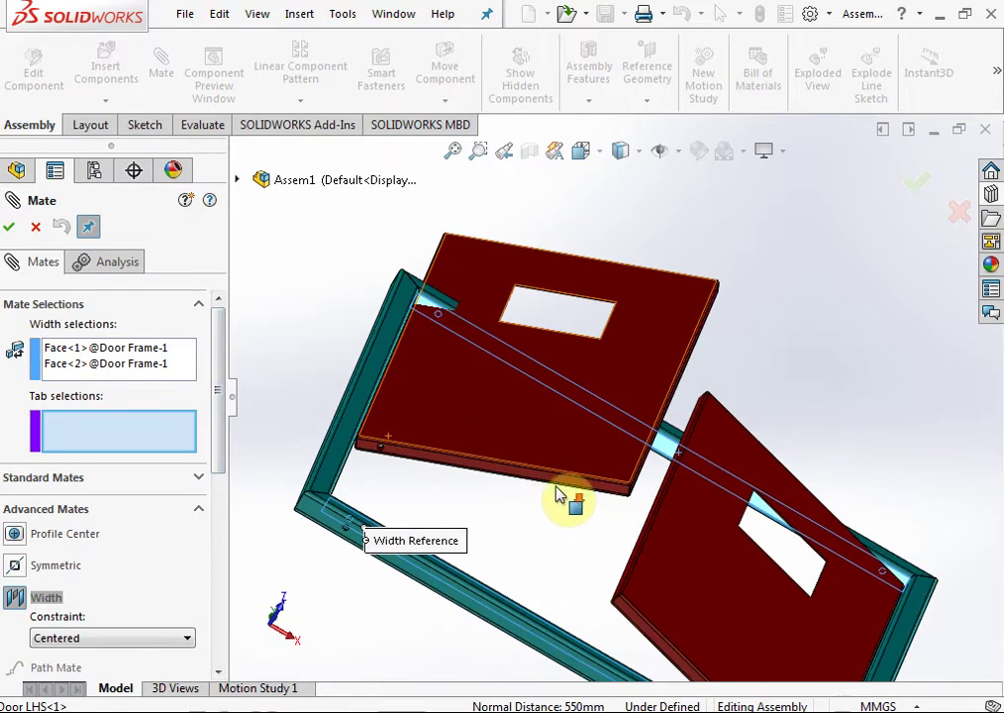
scroll(560, 498, down, 4)
click(579, 462)
scroll(584, 460, up, 5)
mouse_move(599, 448)
middle_down()
mouse_move(703, 290)
mouse_move(623, 542)
mouse_move(638, 543)
middle_up()
scroll(623, 298, down, 2)
scroll(605, 280, down, 4)
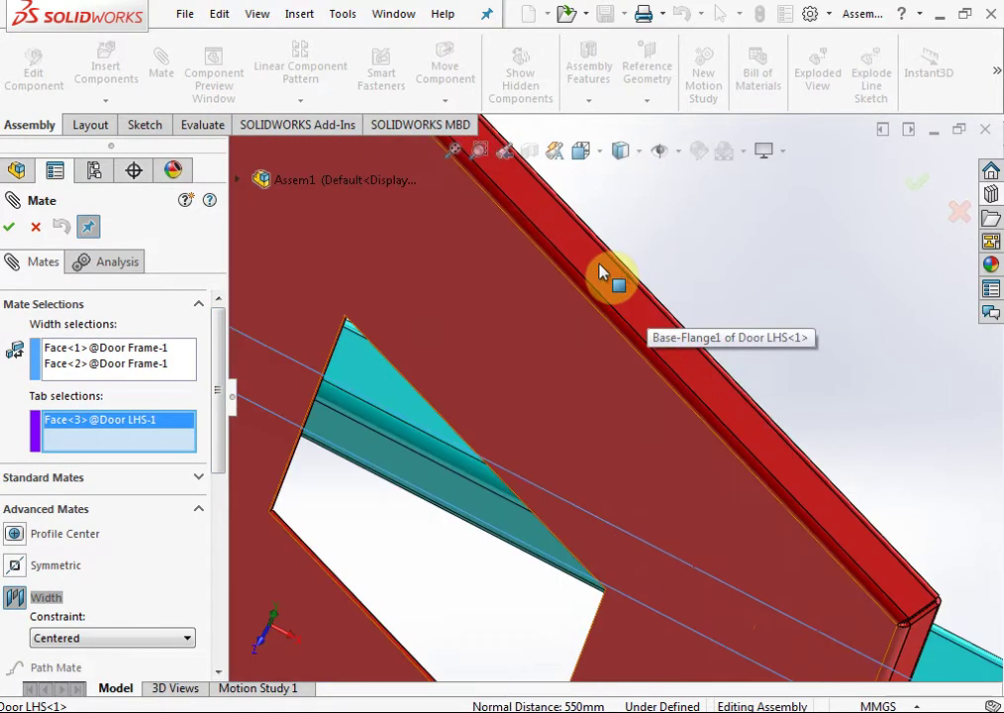
click(599, 267)
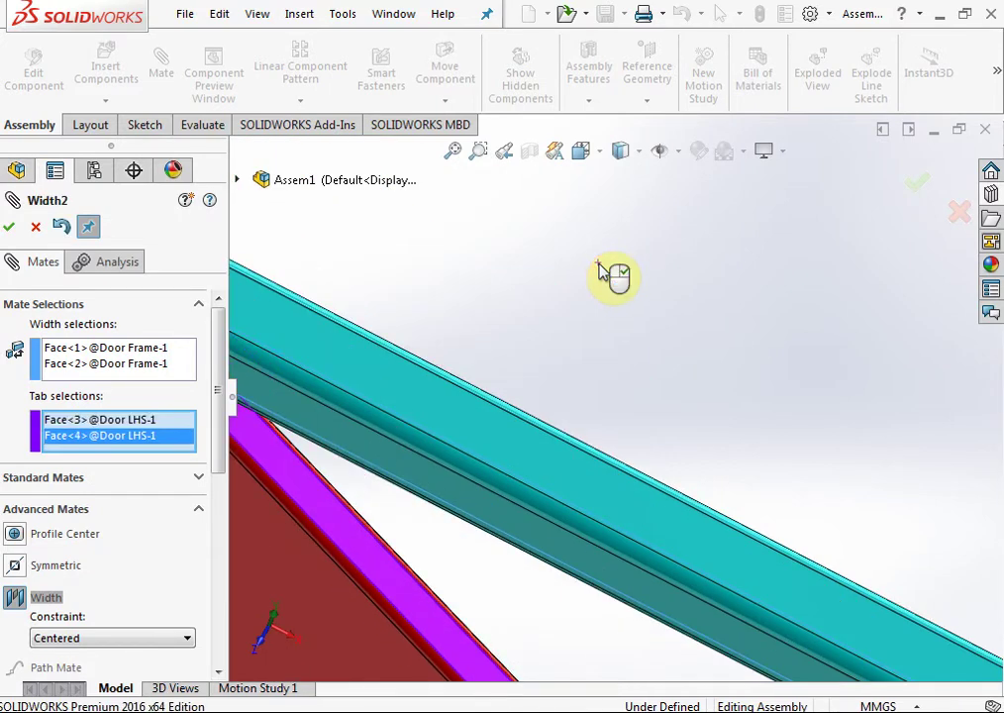
click(913, 188)
Step: Close mate editing, fit the view, and swing both doors to new angles
click(917, 186)
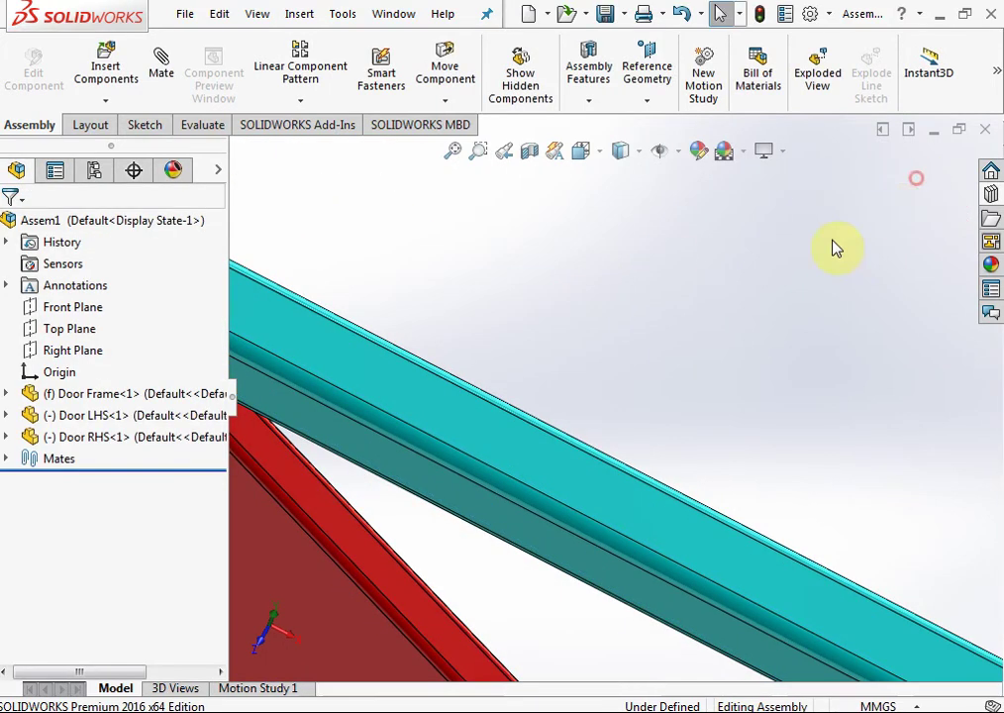
key(f)
mouse_move(658, 309)
middle_down()
mouse_move(663, 437)
mouse_move(701, 300)
mouse_move(666, 294)
mouse_move(649, 459)
middle_up()
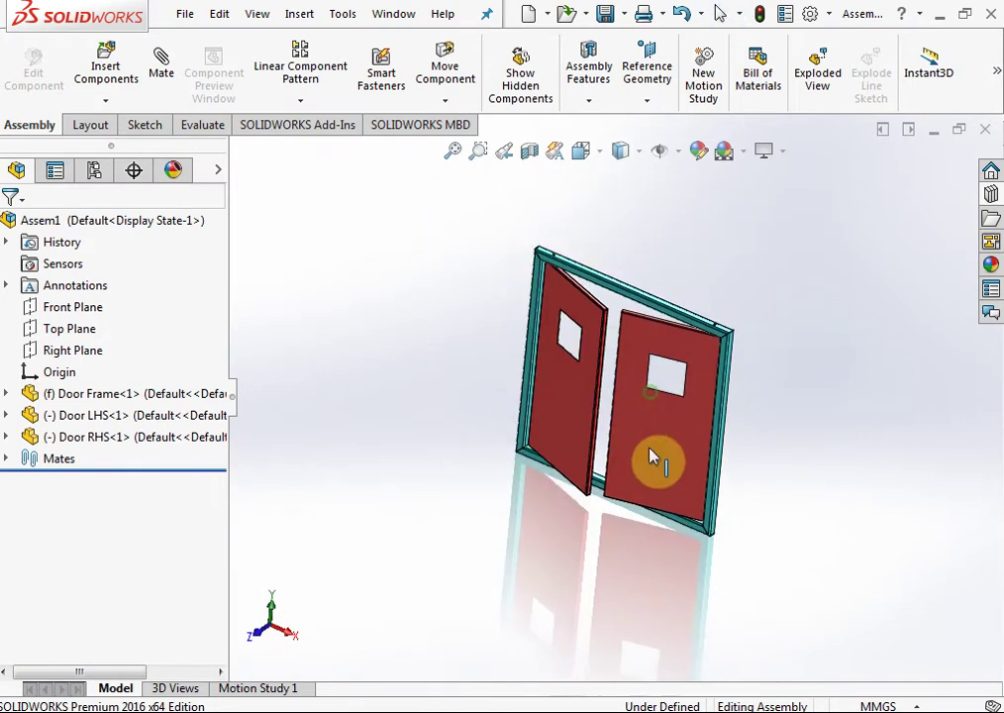
mouse_move(649, 460)
mouse_down()
mouse_move(672, 287)
mouse_move(682, 564)
mouse_move(817, 439)
mouse_move(601, 513)
mouse_up()
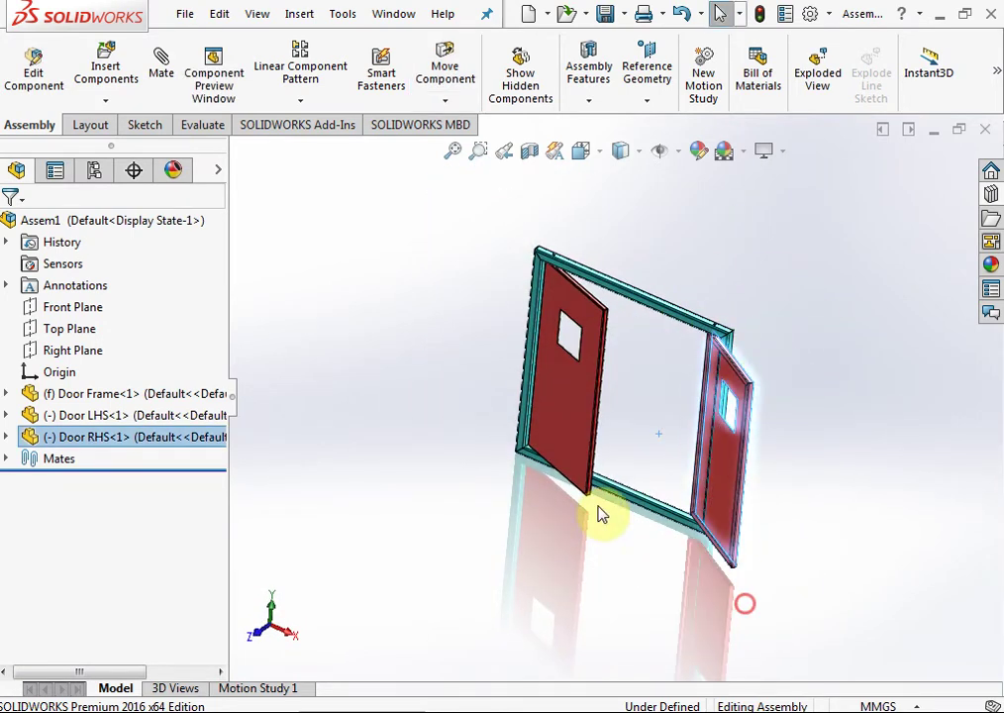
mouse_move(565, 443)
mouse_down()
mouse_move(700, 284)
mouse_move(672, 587)
mouse_move(672, 511)
mouse_move(717, 511)
mouse_move(626, 473)
mouse_up()
Step: Swing Door RHS shut against the frame and Door LHS open, then nearly closed
scroll(645, 419, up, 3)
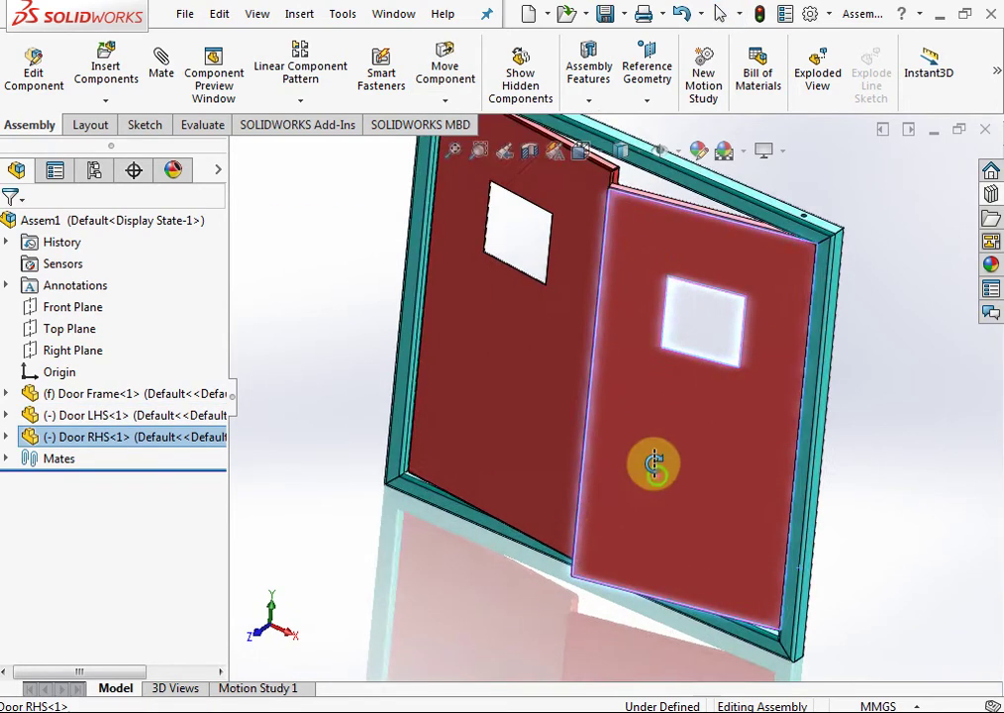
mouse_move(646, 459)
middle_down()
mouse_move(661, 313)
mouse_move(636, 510)
mouse_move(661, 533)
mouse_move(665, 354)
mouse_move(630, 485)
middle_up()
drag(630, 485, 560, 504)
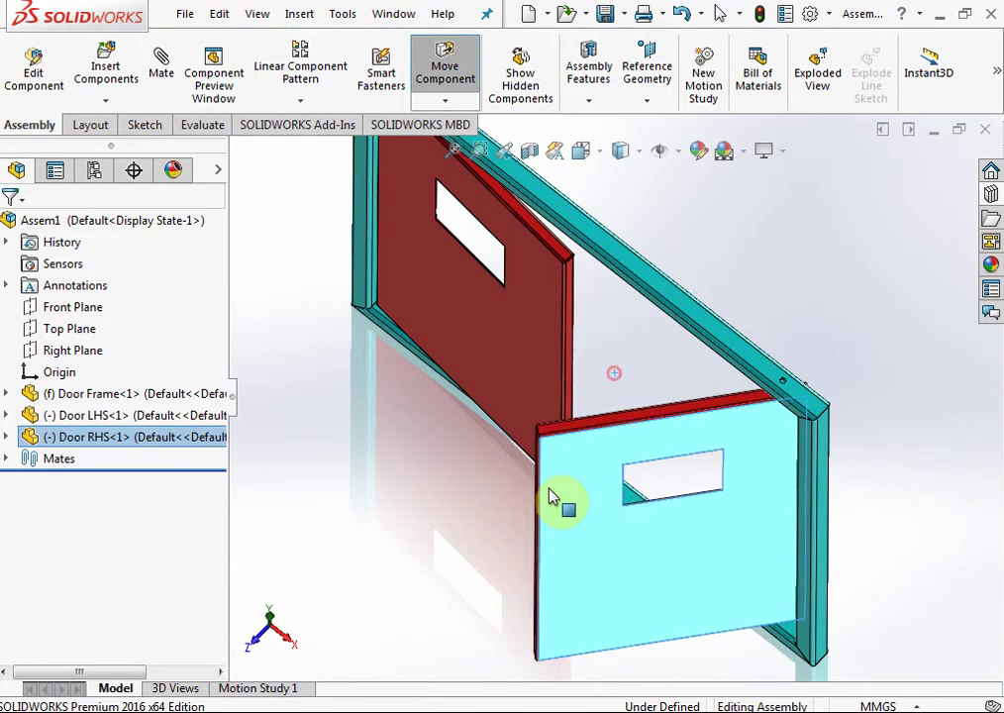
drag(459, 443, 293, 416)
scroll(457, 466, up, 2)
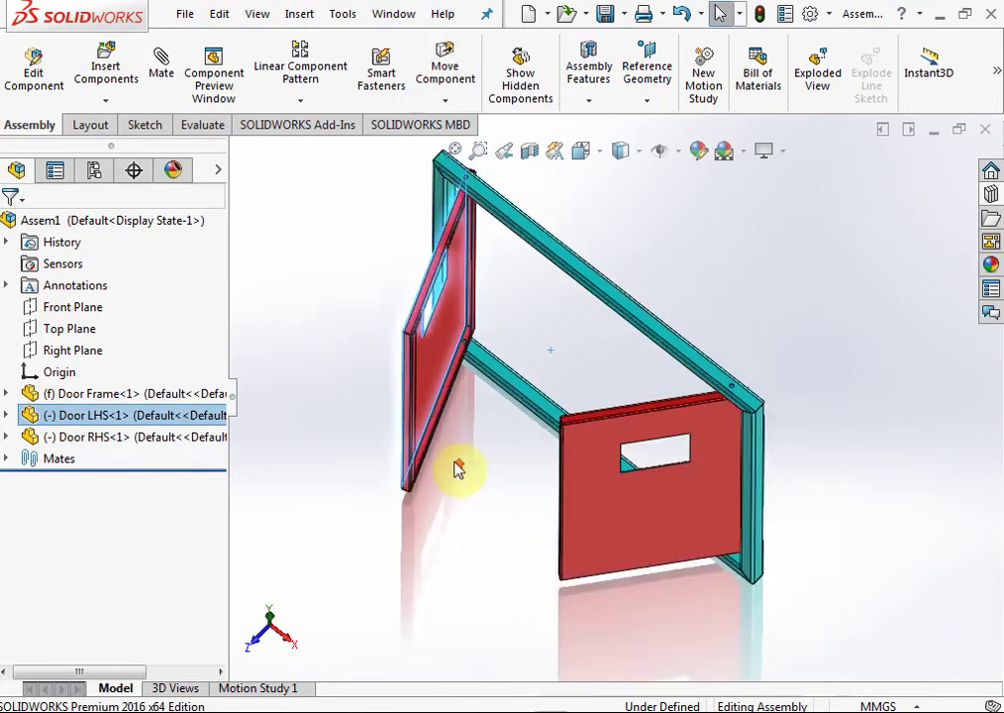
scroll(605, 528, up, 2)
click(614, 531)
drag(614, 531, 587, 527)
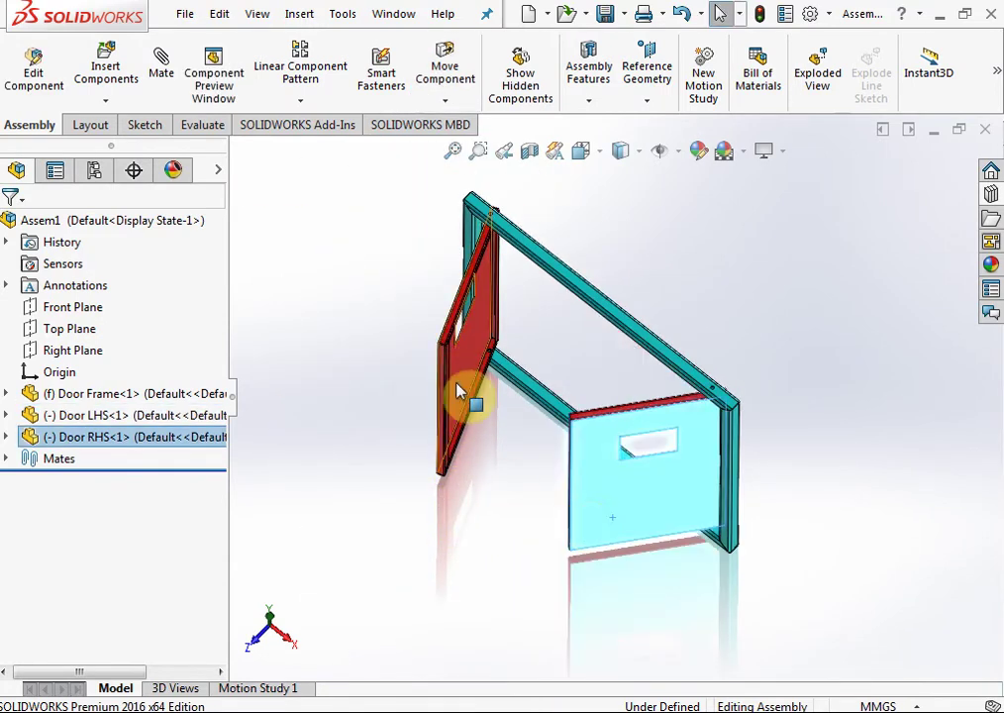
mouse_move(464, 399)
mouse_down()
mouse_move(459, 420)
mouse_move(478, 436)
mouse_move(446, 519)
mouse_move(278, 383)
mouse_up()
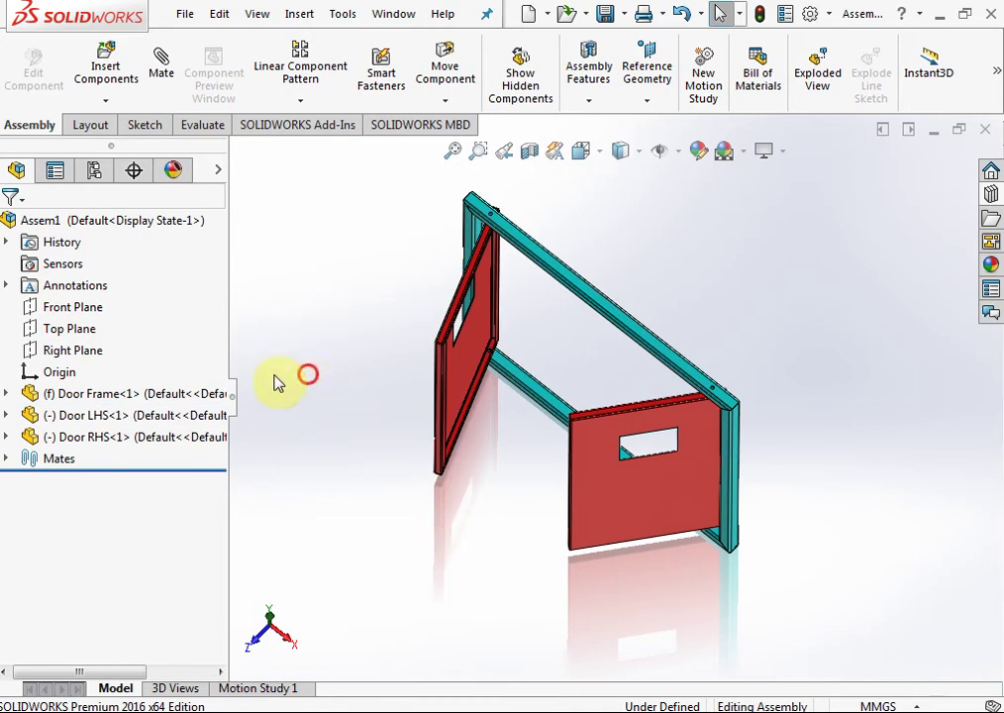
Step: Select the Door Frame's Right Plane in the feature tree
click(79, 394)
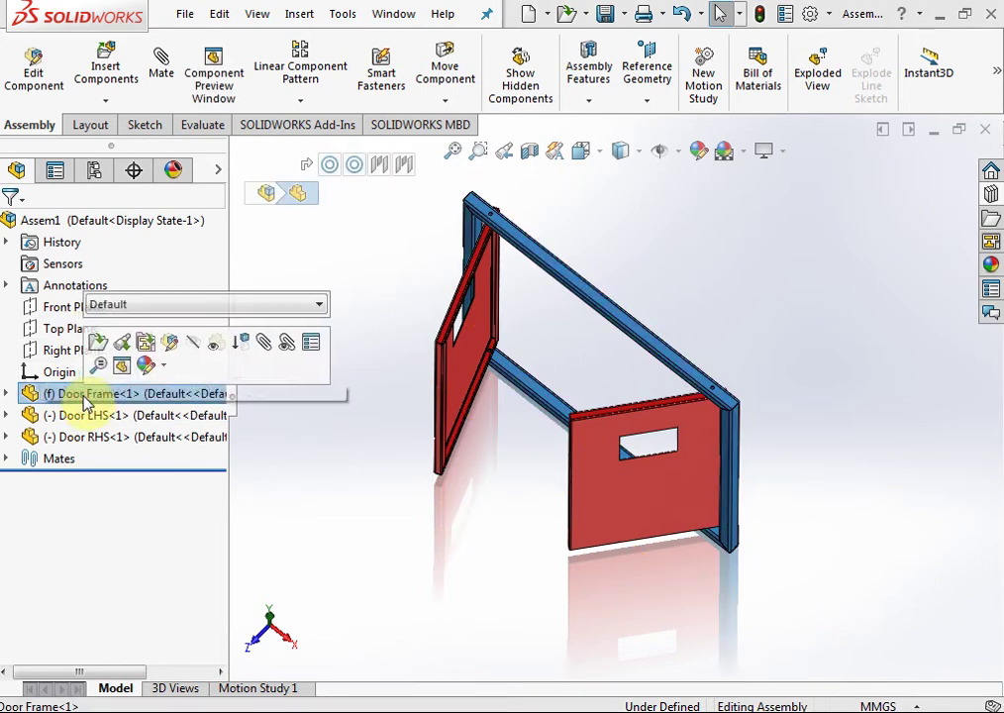
click(78, 392)
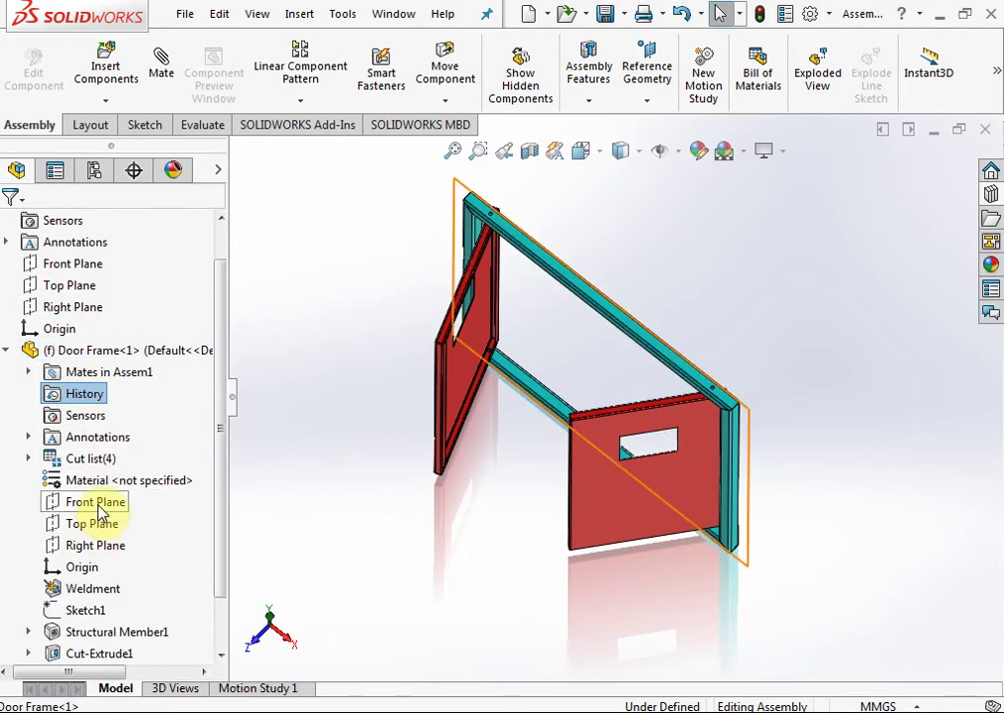
click(107, 547)
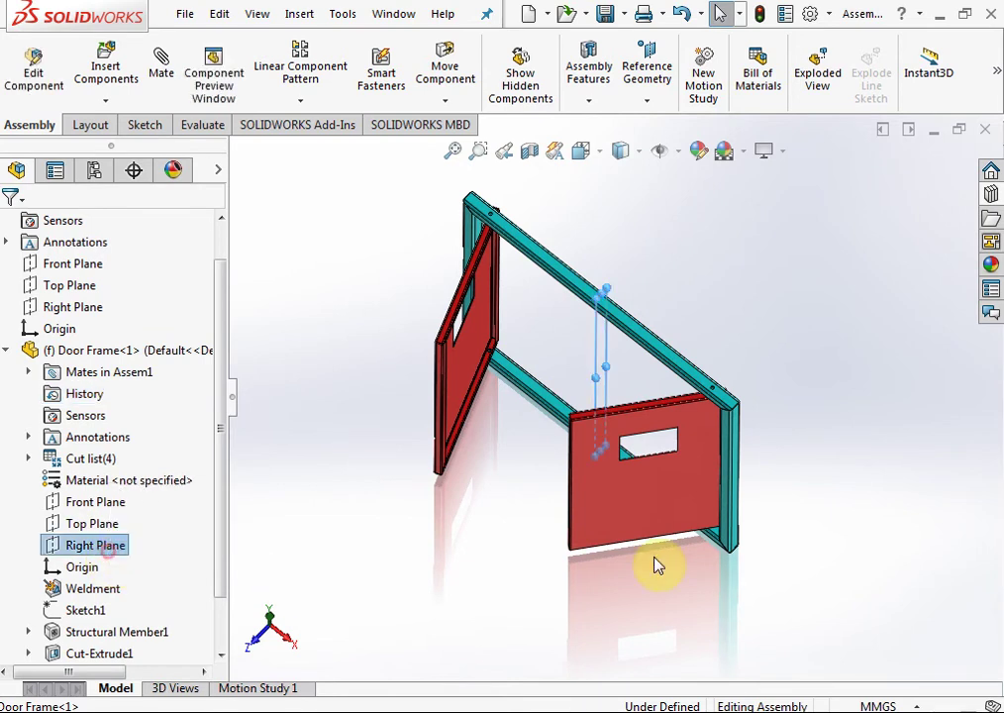
middle_drag(716, 327, 638, 312)
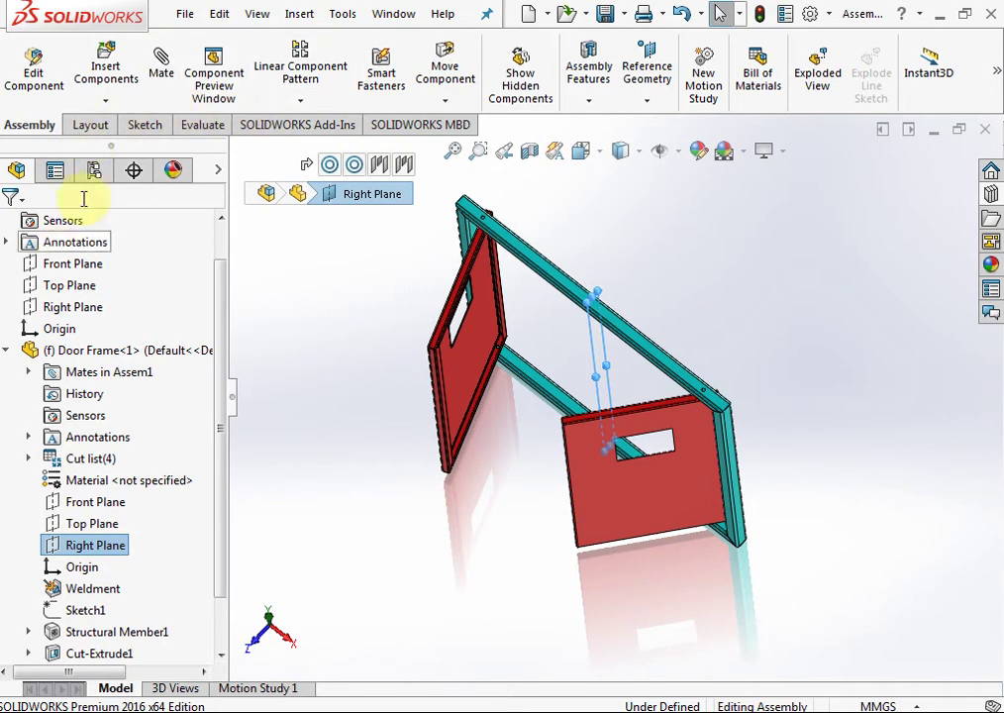
Step: Start a new mate using the Advanced Symmetric type
click(155, 84)
click(81, 396)
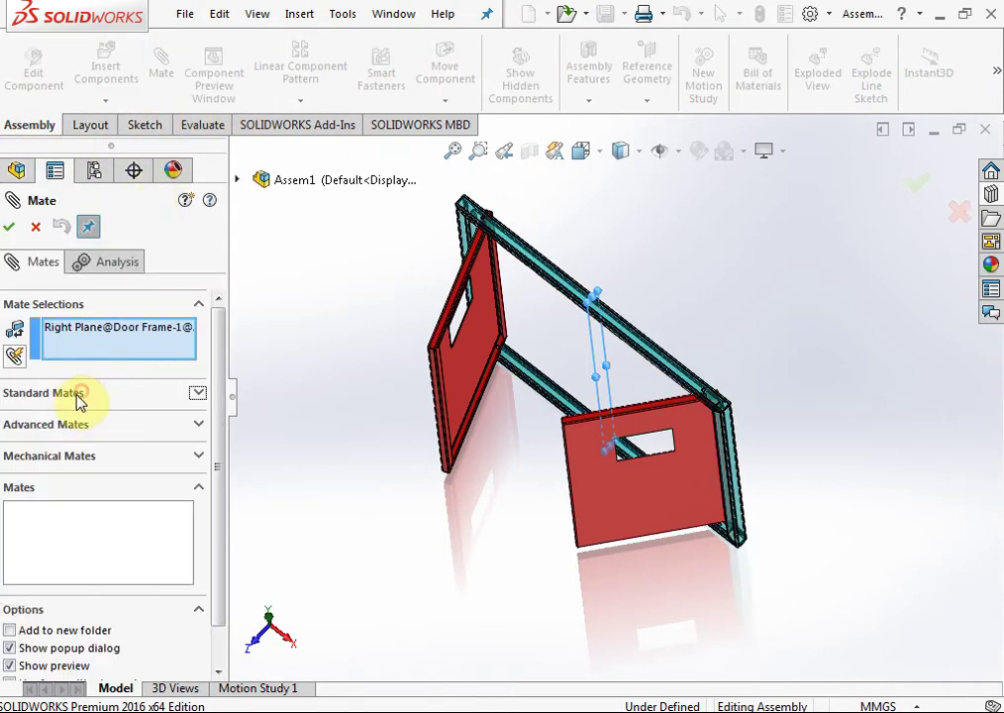
click(42, 430)
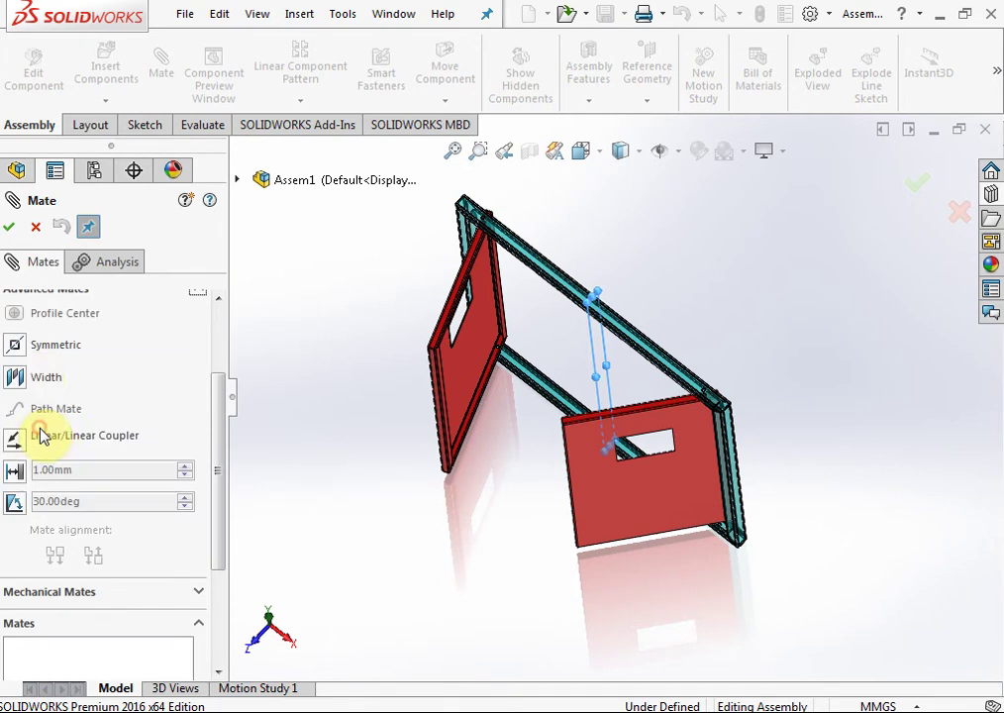
click(16, 346)
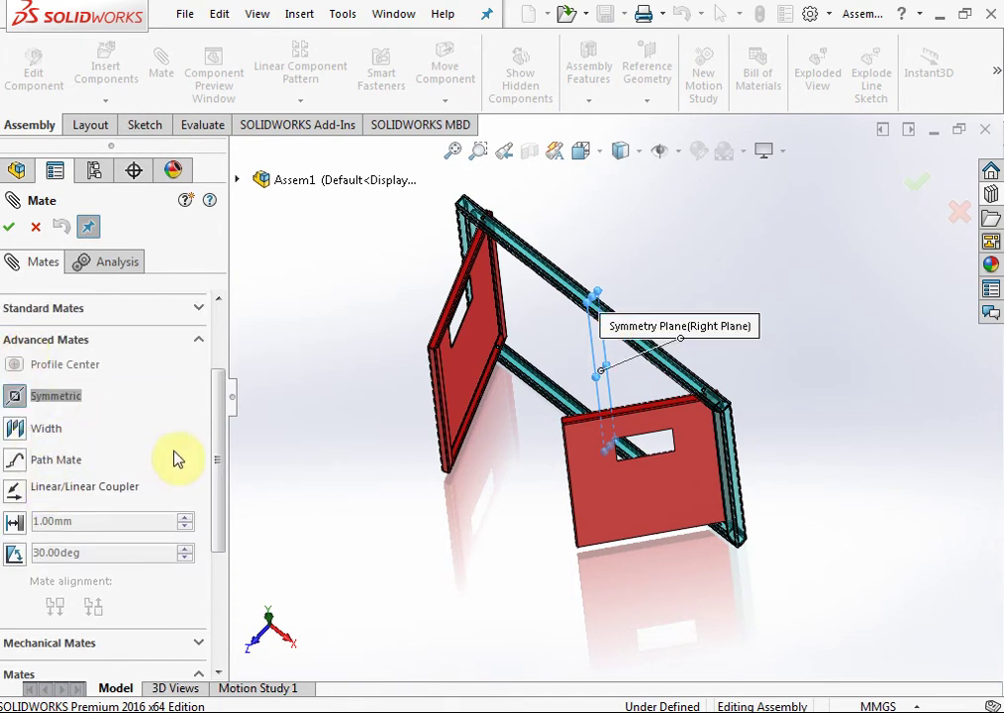
drag(222, 453, 220, 368)
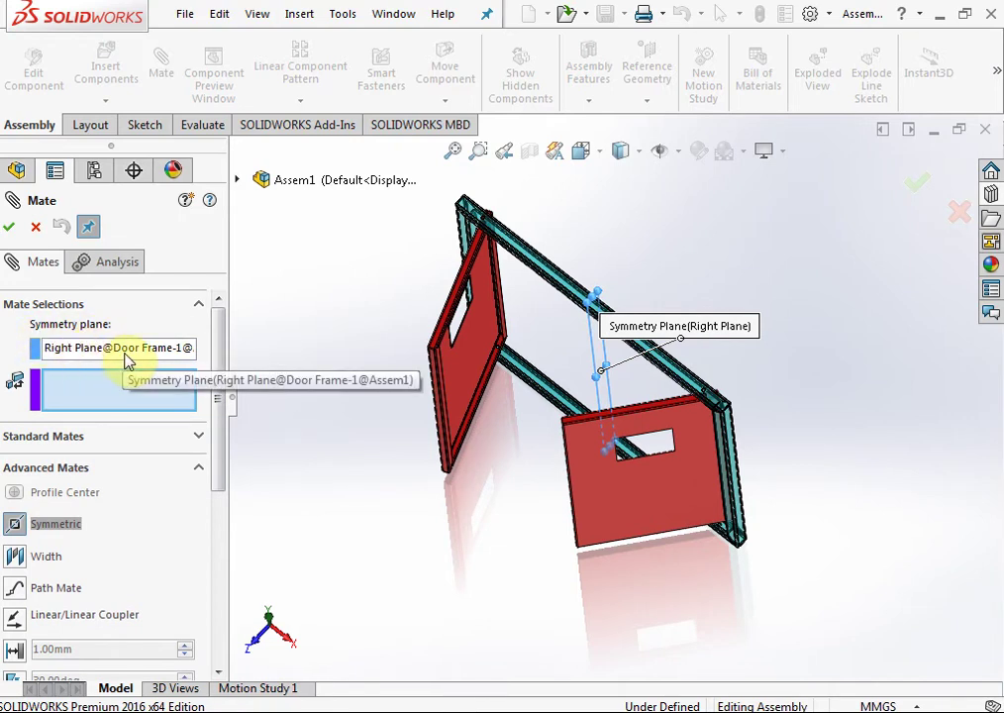
Step: Reset the symmetry plane to the Door Frame's Right Plane
right_click(134, 356)
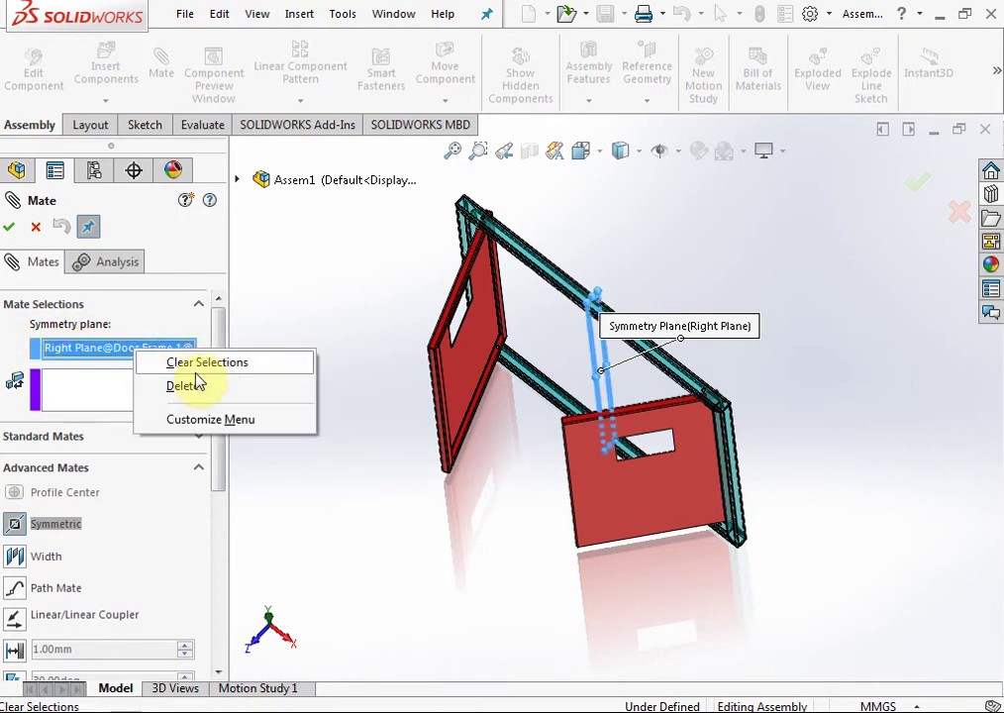
click(197, 384)
click(236, 181)
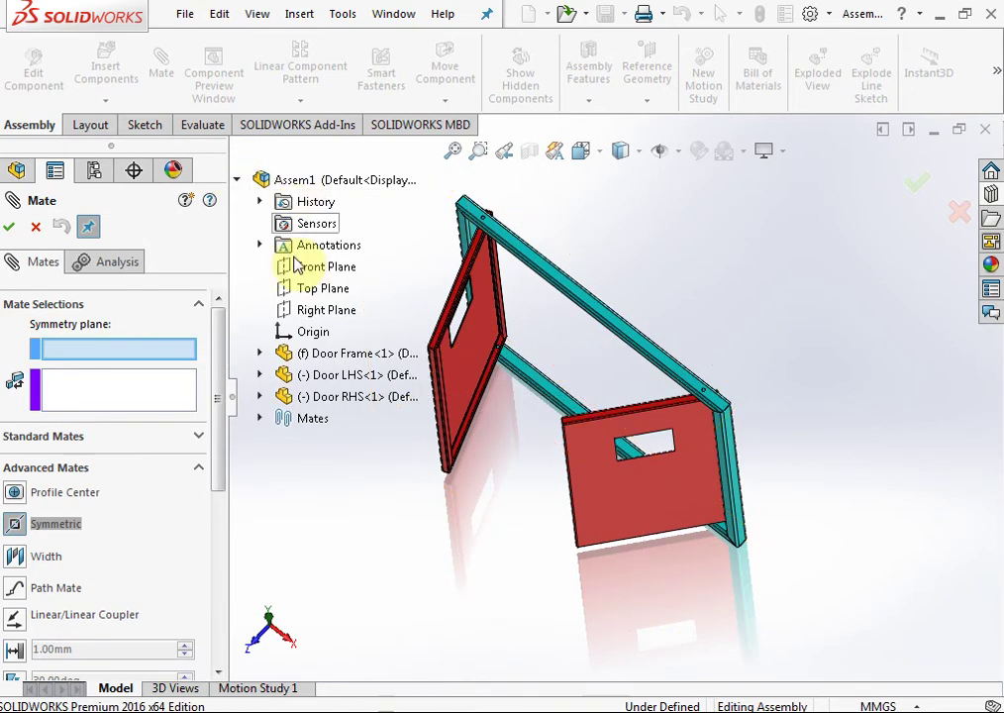
click(259, 352)
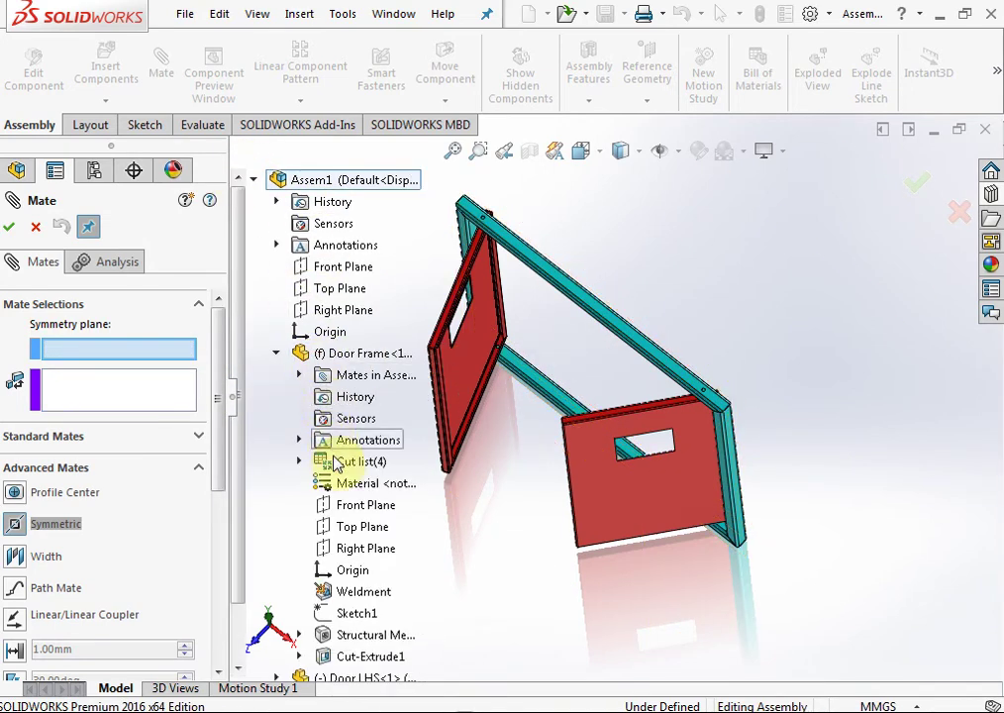
click(367, 547)
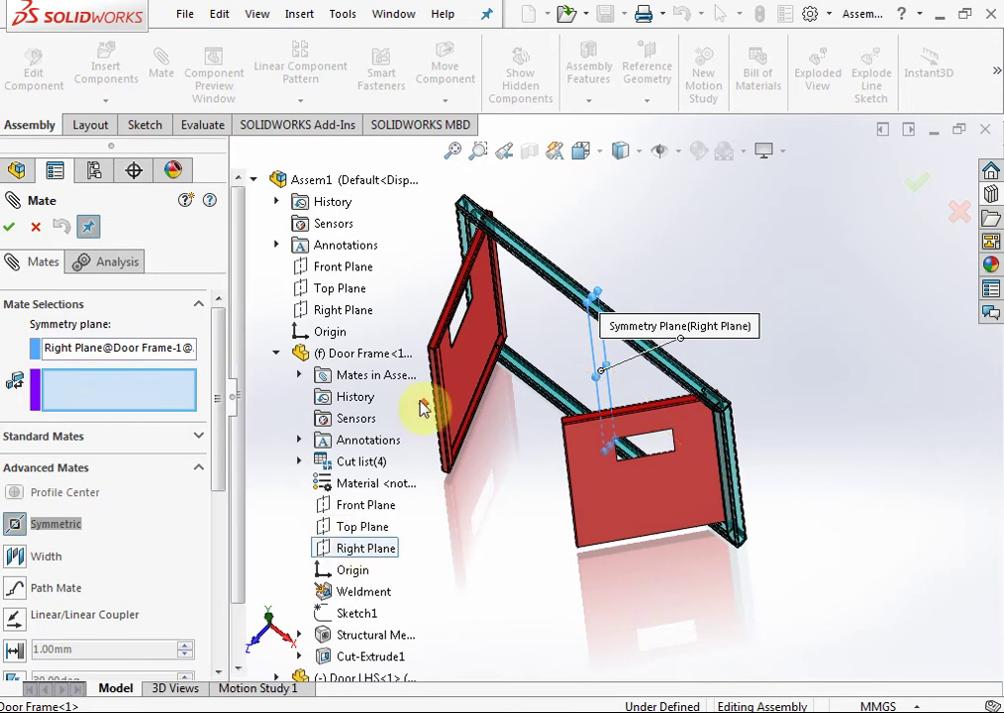
Step: Pick matching faces on Door RHS and Door LHS as the symmetric entities
middle_drag(423, 408, 670, 492)
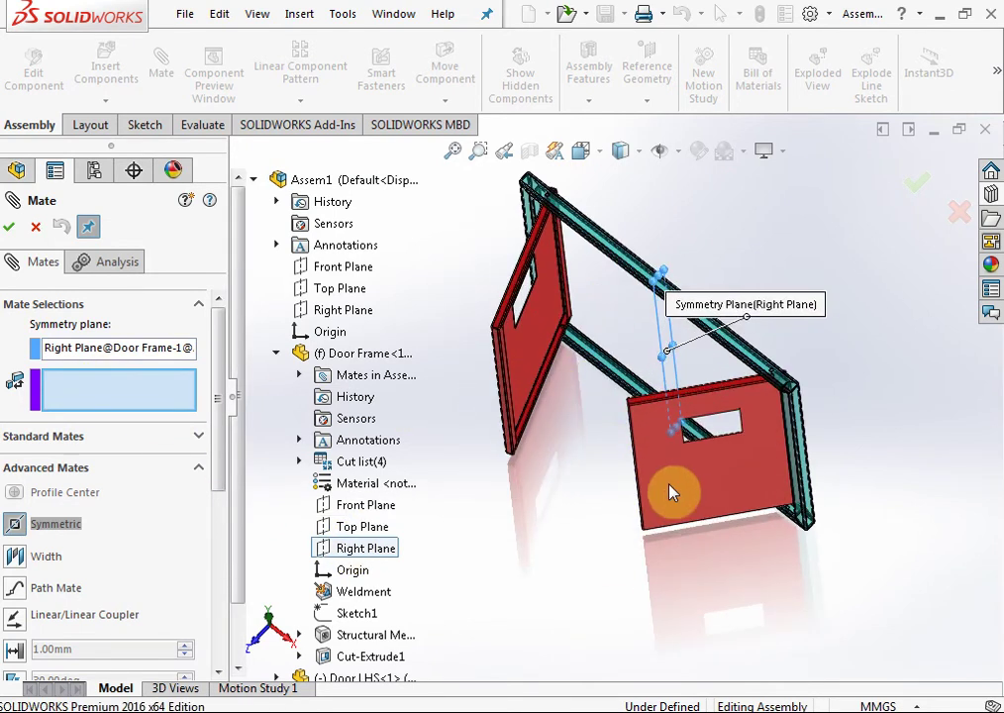
click(671, 492)
middle_drag(610, 480, 466, 337)
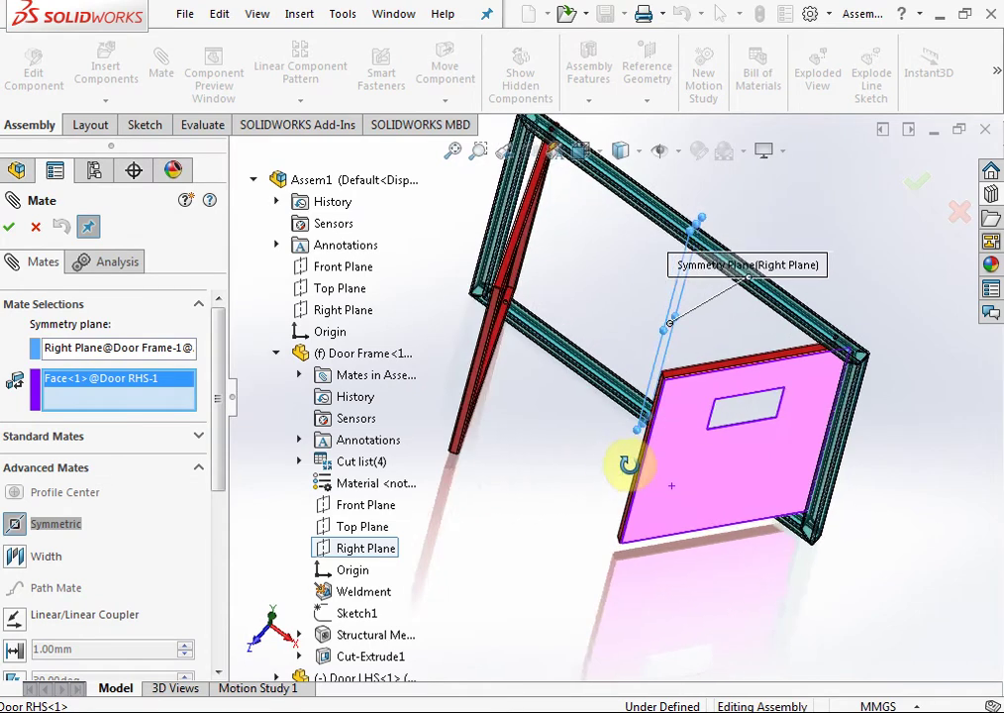
click(465, 336)
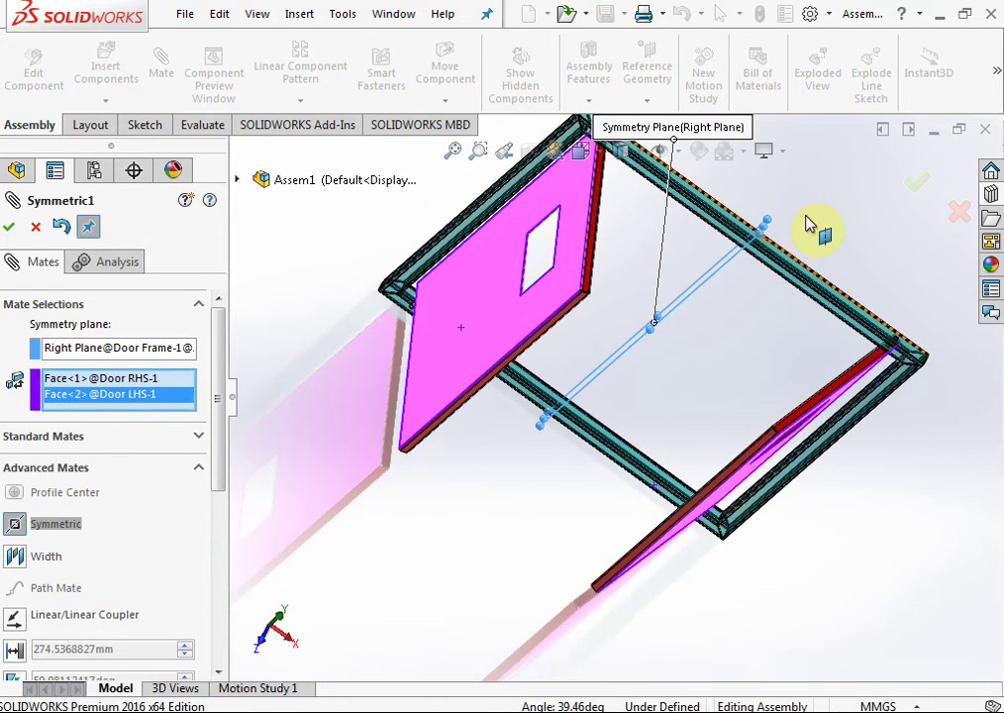
Step: Accept the symmetric mate, swing the doors to confirm they mirror each other, and exit Mate
click(913, 193)
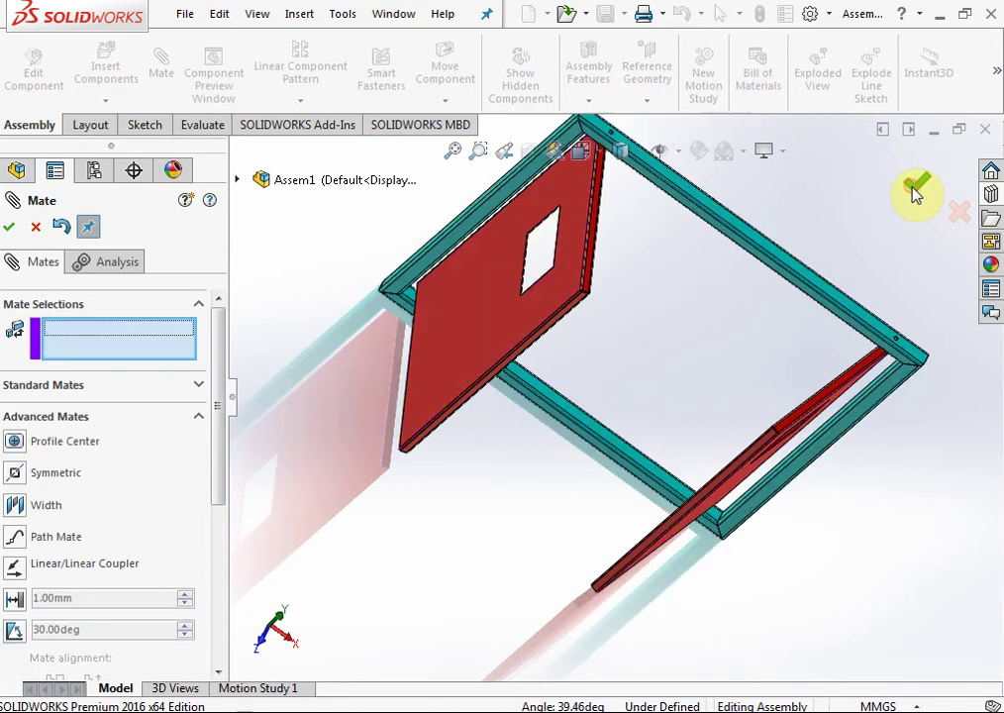
mouse_move(867, 218)
middle_down()
mouse_move(834, 227)
mouse_move(837, 203)
middle_up()
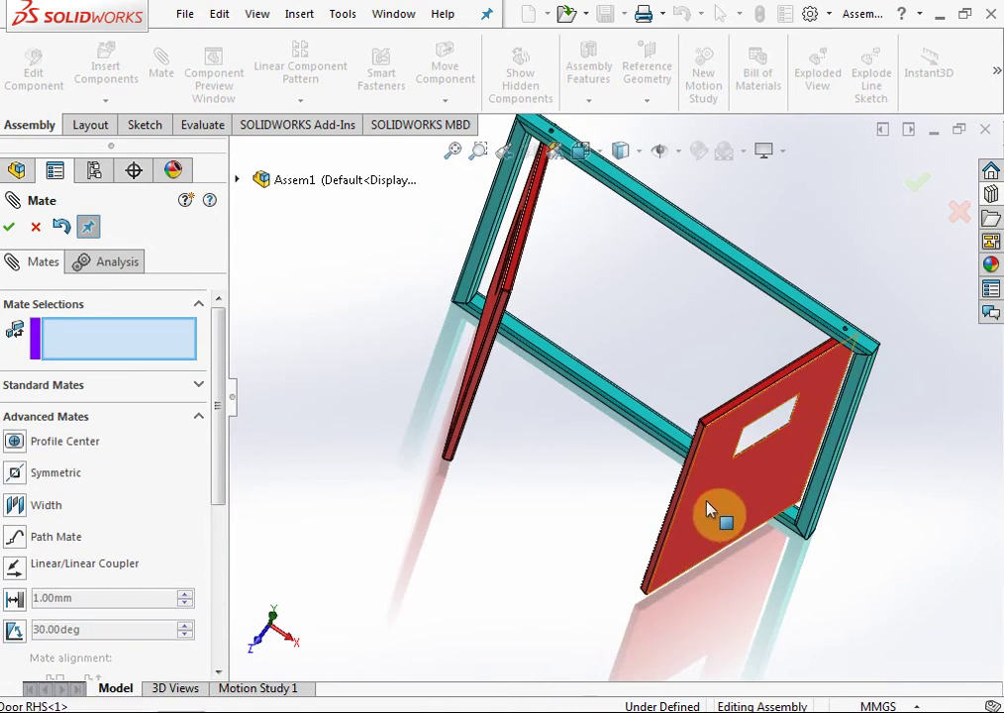
mouse_move(707, 510)
mouse_down()
mouse_move(683, 381)
mouse_move(717, 332)
mouse_move(719, 512)
mouse_move(963, 444)
mouse_move(721, 280)
mouse_move(683, 299)
mouse_move(706, 460)
mouse_move(699, 479)
mouse_move(807, 419)
mouse_up()
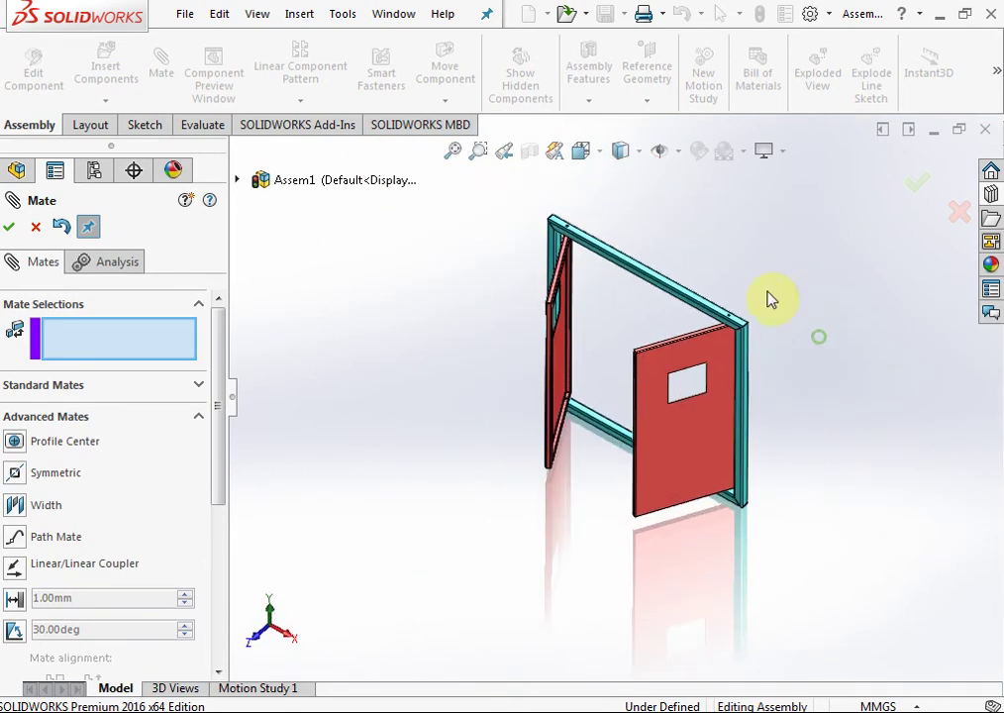
scroll(771, 300, down, 2)
mouse_move(698, 403)
mouse_down()
mouse_move(762, 354)
mouse_move(661, 473)
mouse_move(601, 437)
mouse_move(609, 567)
mouse_move(788, 627)
mouse_up()
key(Escape)
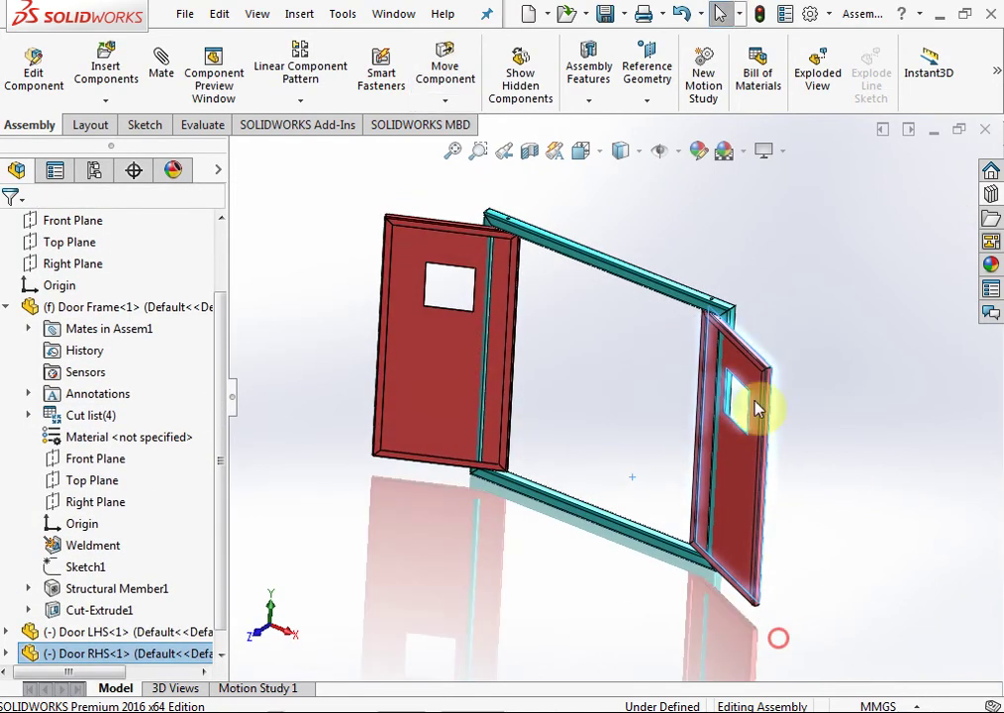
Step: Swing the right door back toward closed and collapse all FeatureManager tree items
scroll(701, 332, down, 3)
scroll(650, 433, down, 2)
scroll(683, 437, down, 1)
mouse_move(685, 438)
mouse_down()
mouse_move(493, 392)
mouse_move(654, 377)
mouse_up()
scroll(654, 376, up, 5)
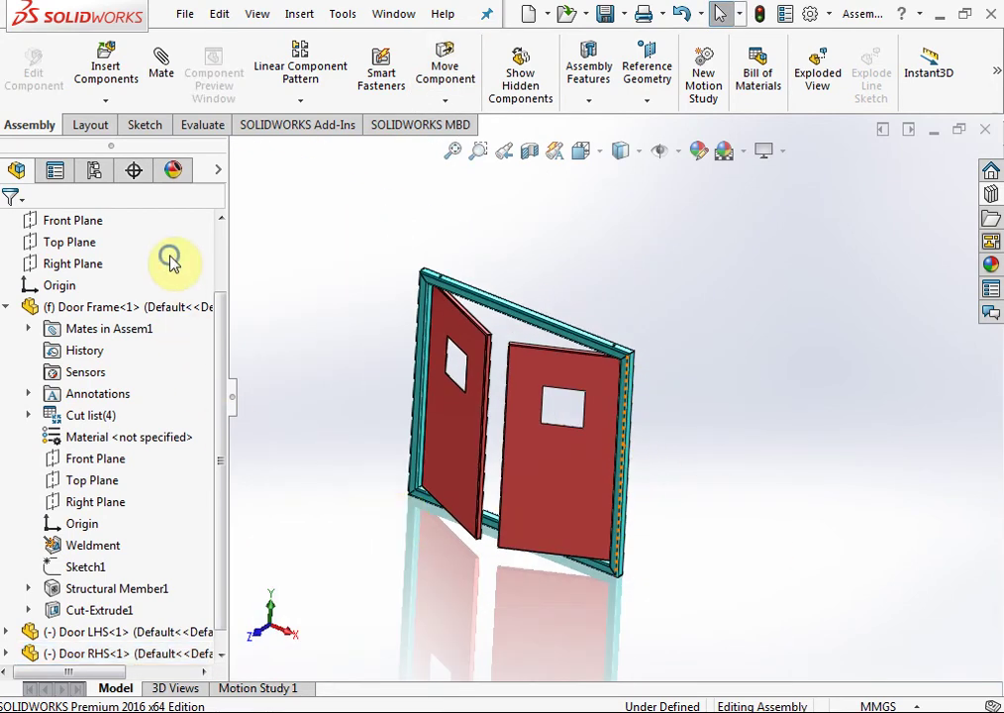
right_click(170, 257)
click(248, 271)
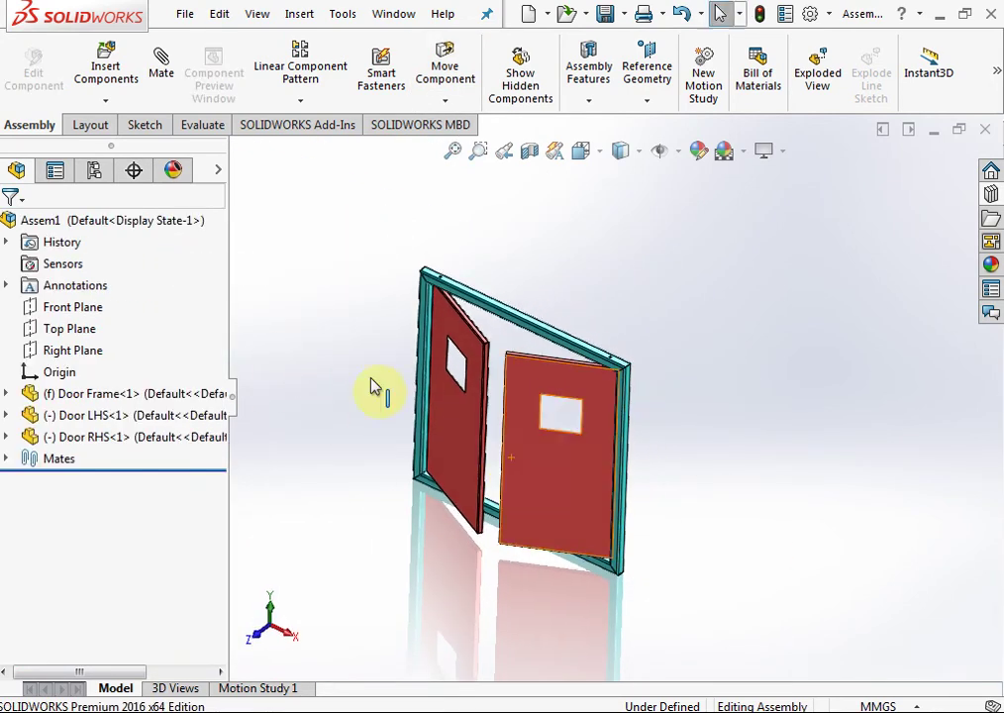
drag(514, 476, 285, 298)
Step: Start a new mate with Advanced angle limit enabled and a 0° angle
click(155, 99)
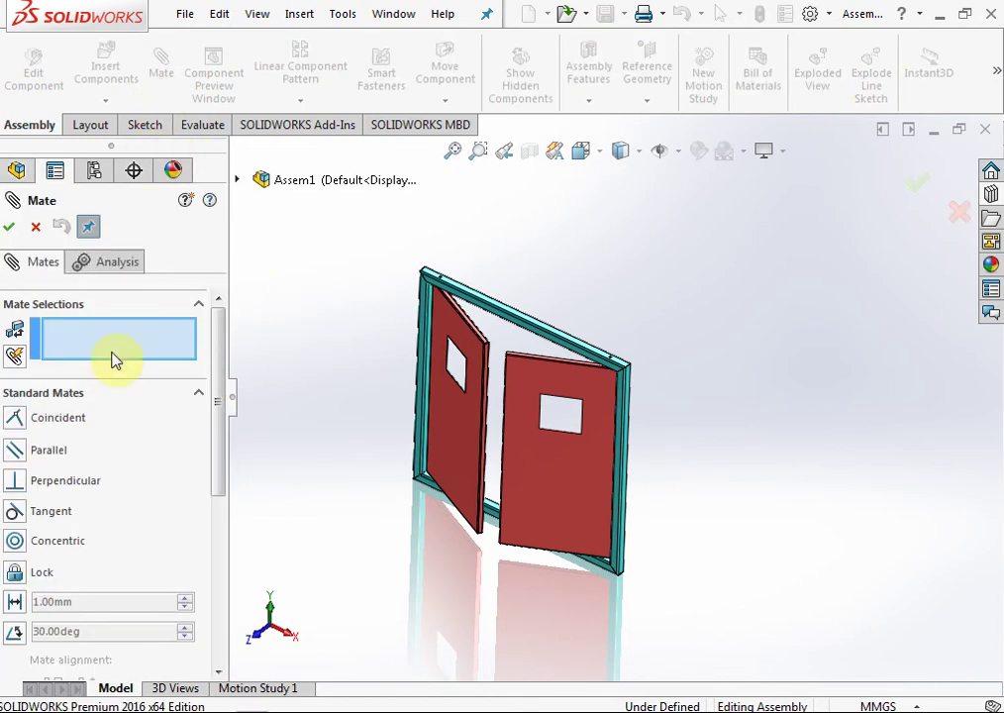
click(71, 396)
click(60, 423)
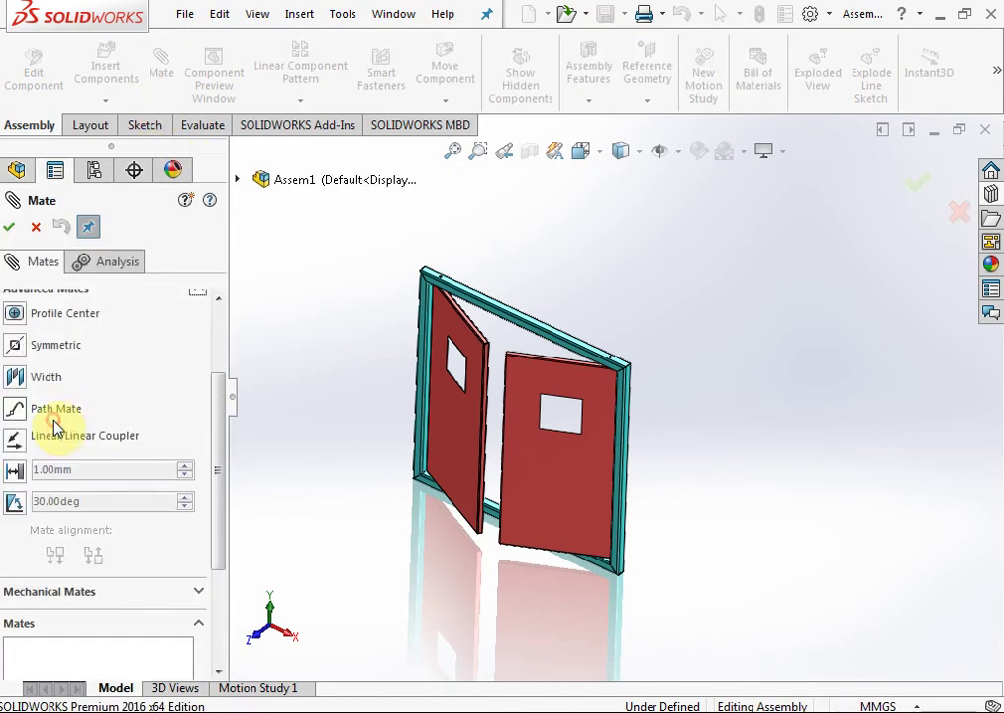
click(15, 503)
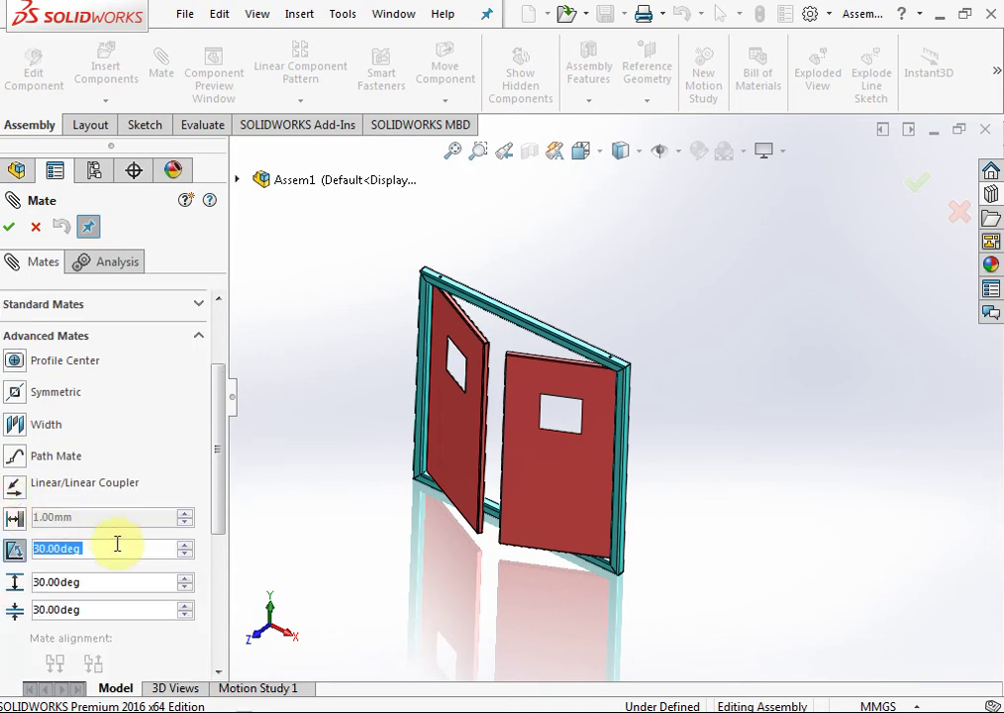
text(0)
key(Return)
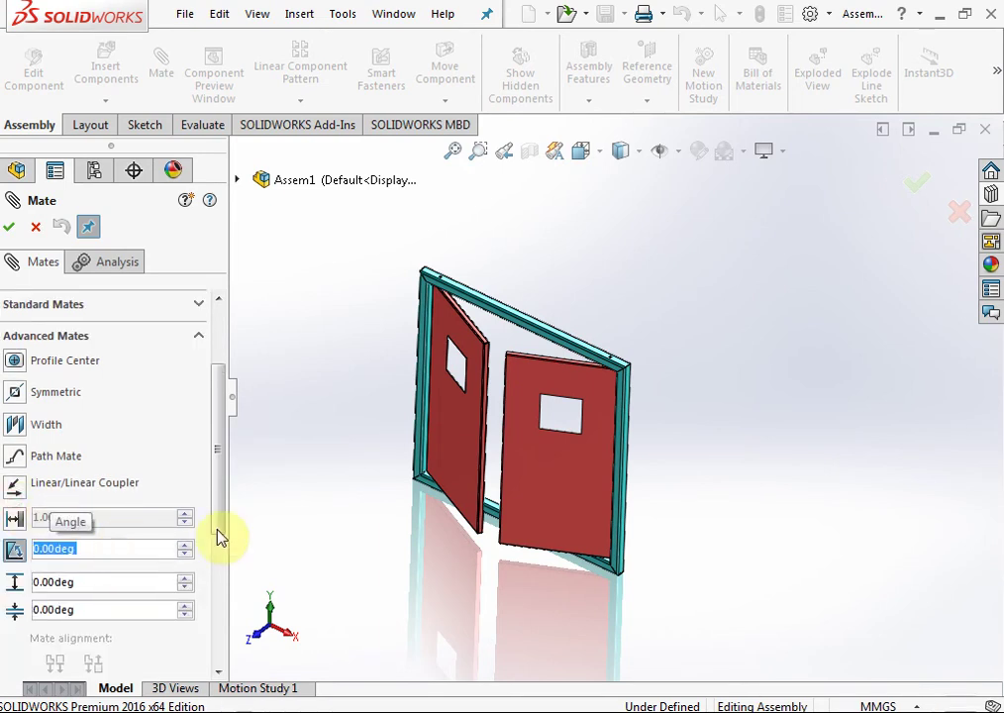
Step: Select the right door and the frame as the two angle references
scroll(545, 539, down, 3)
scroll(557, 485, down, 2)
scroll(633, 552, down, 2)
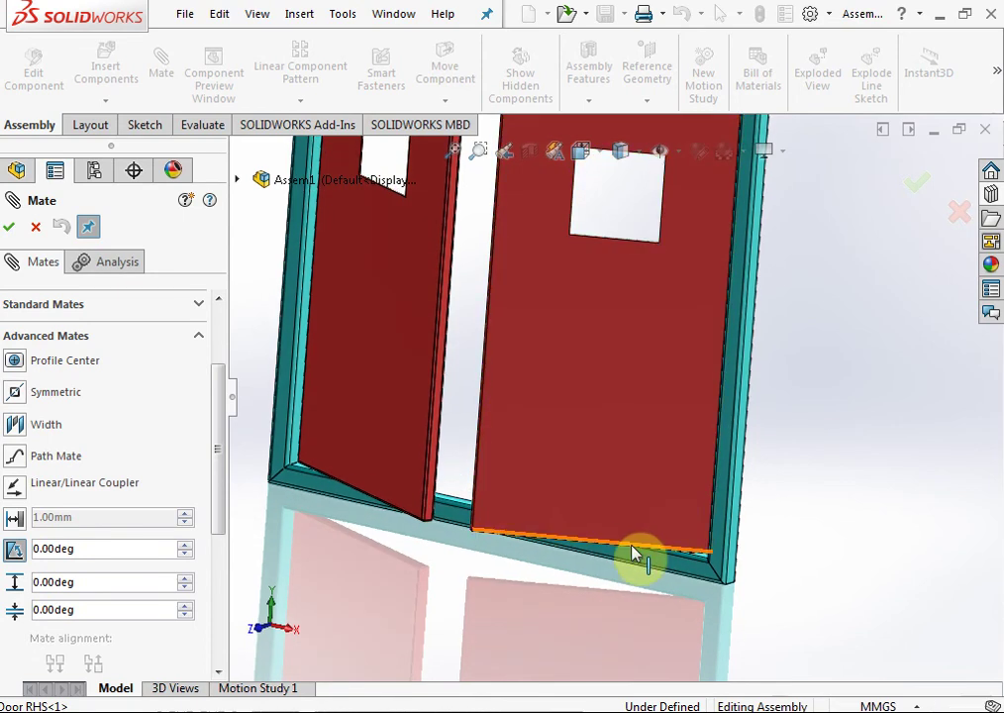
click(633, 552)
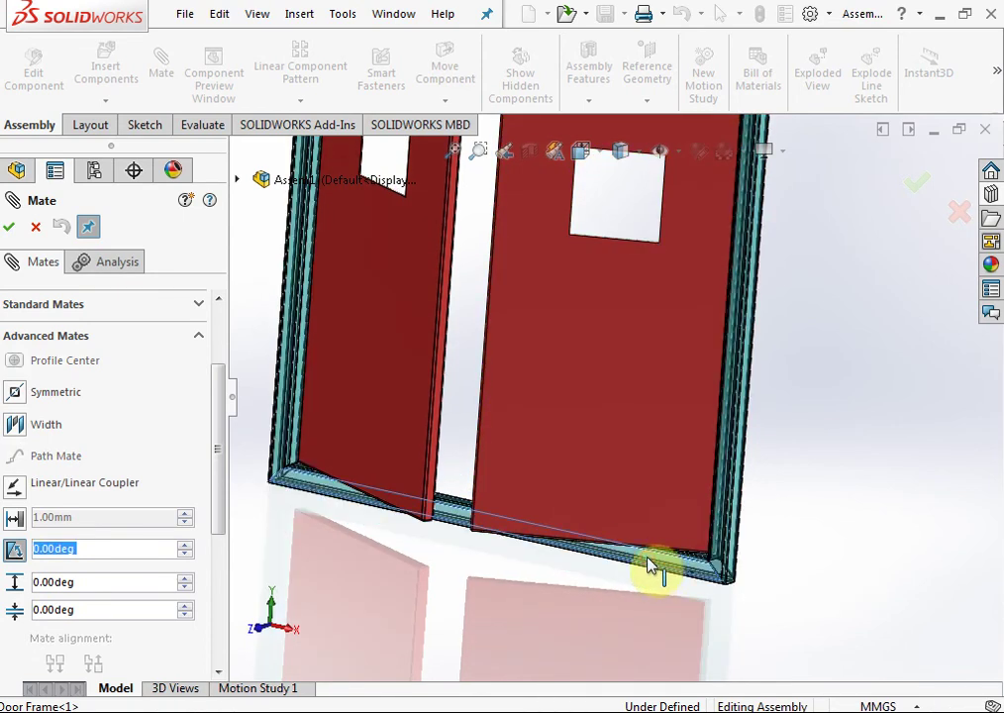
click(600, 391)
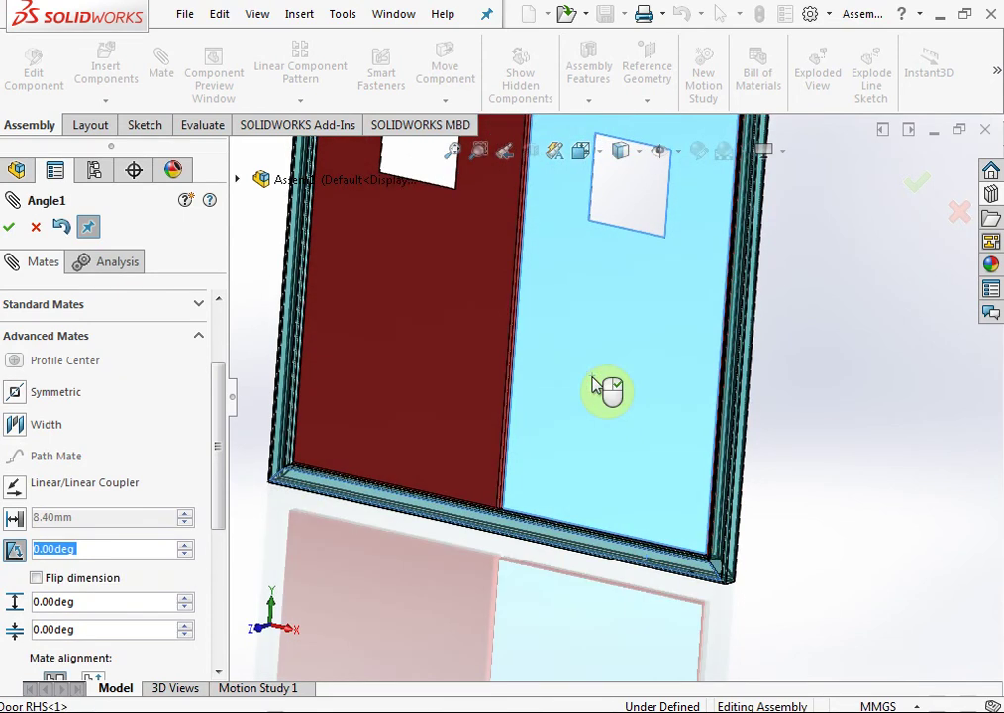
Step: Set the maximum angle to 90° and accept the limit angle mate
scroll(610, 364, up, 3)
scroll(645, 352, up, 2)
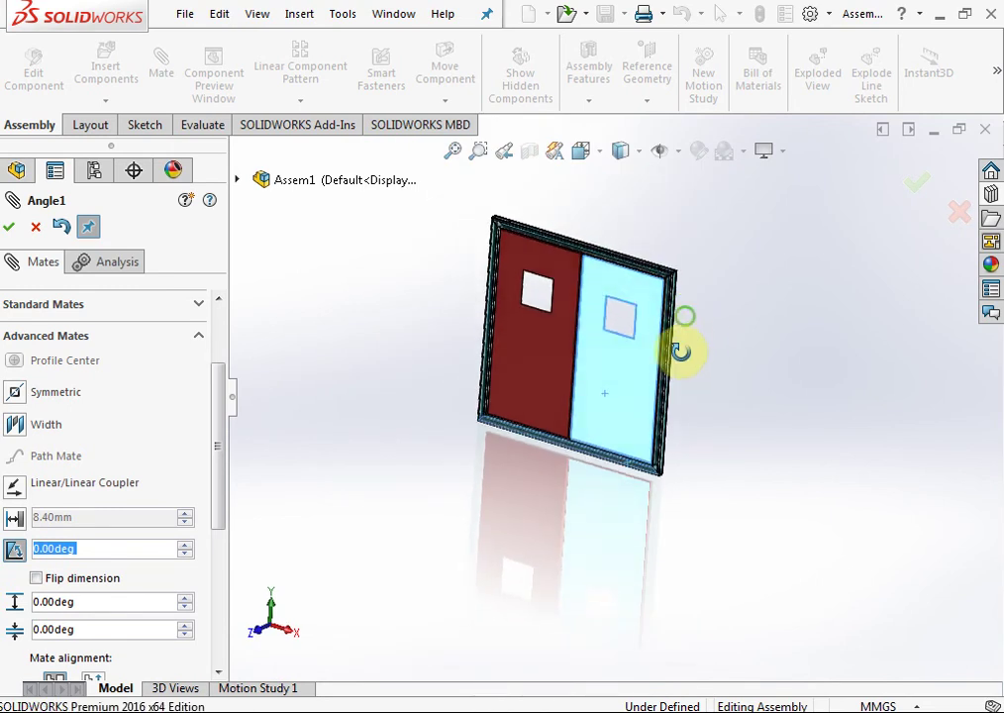
scroll(674, 347, up, 1)
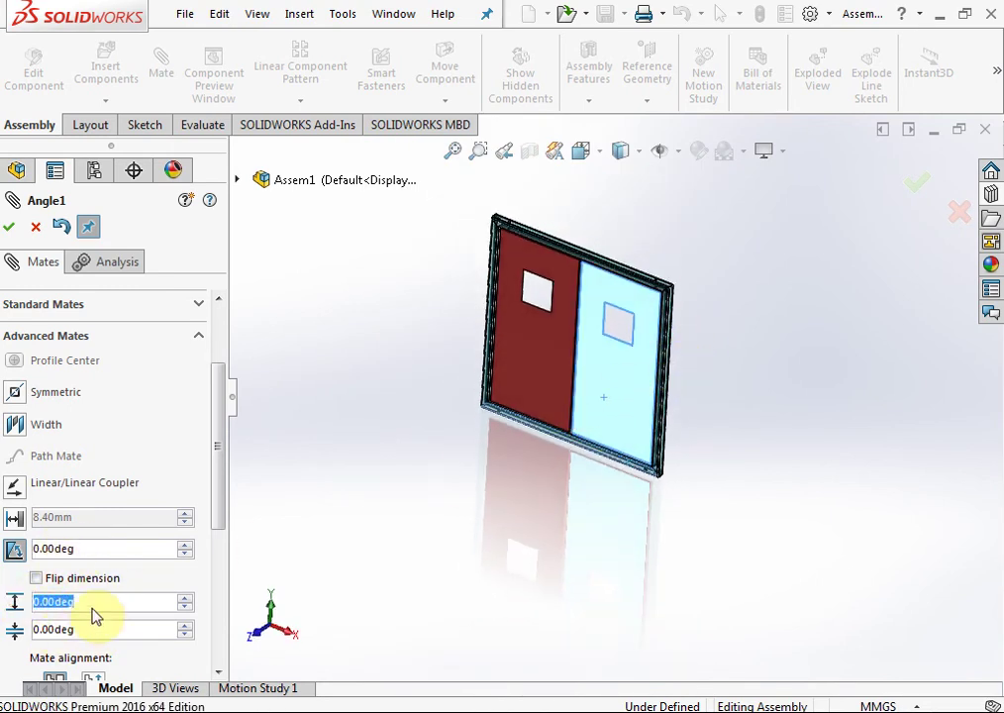
text(90)
key(Return)
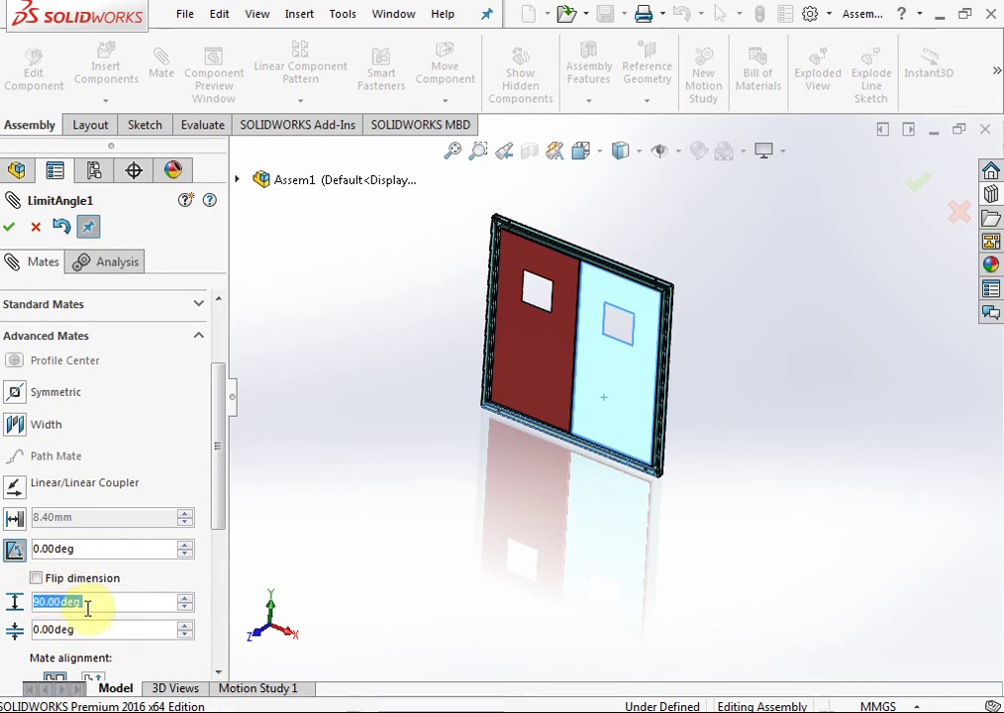
click(12, 232)
click(11, 230)
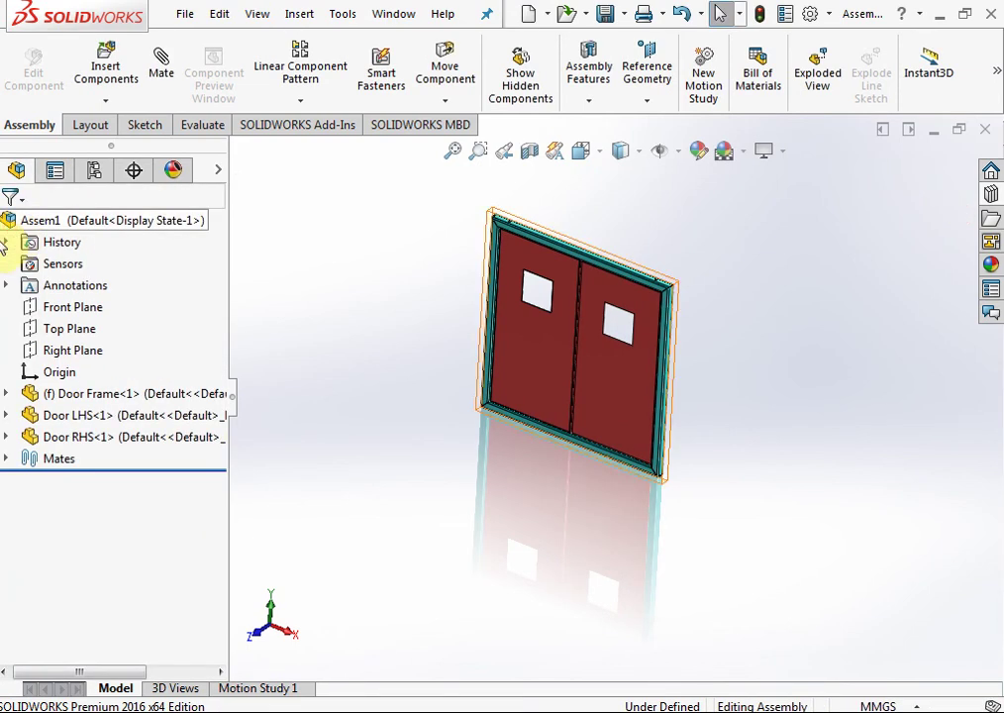
scroll(560, 372, down, 2)
mouse_move(573, 381)
mouse_down()
mouse_move(661, 550)
mouse_move(587, 359)
mouse_move(596, 426)
mouse_move(577, 420)
mouse_move(576, 456)
mouse_move(601, 314)
mouse_move(716, 423)
mouse_move(594, 455)
mouse_move(721, 573)
mouse_up()
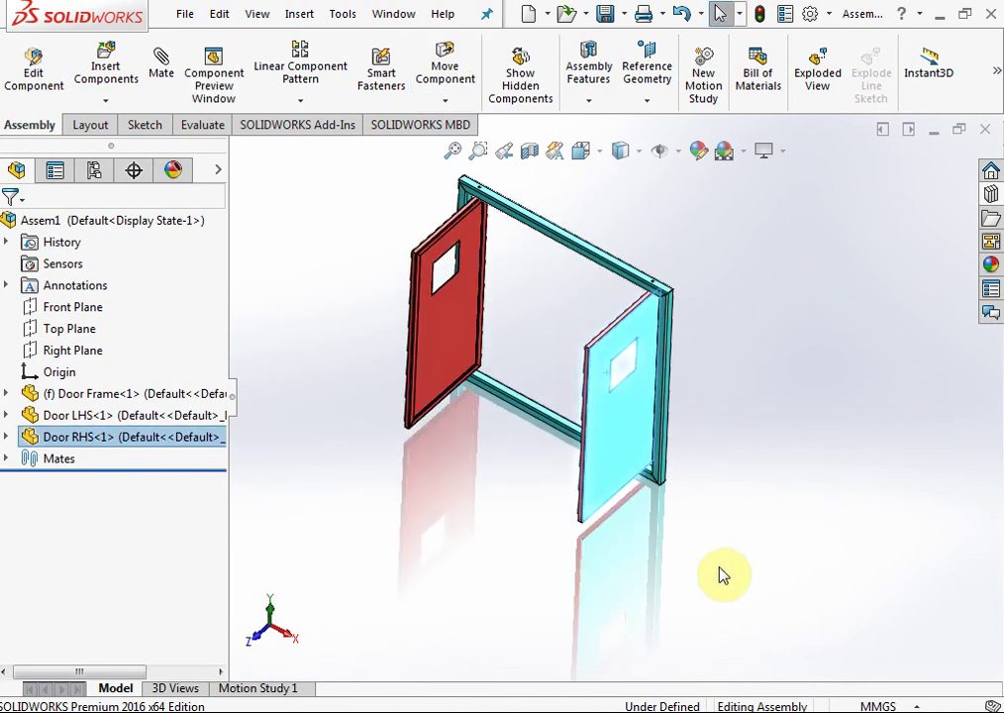
click(712, 497)
drag(728, 456, 782, 374)
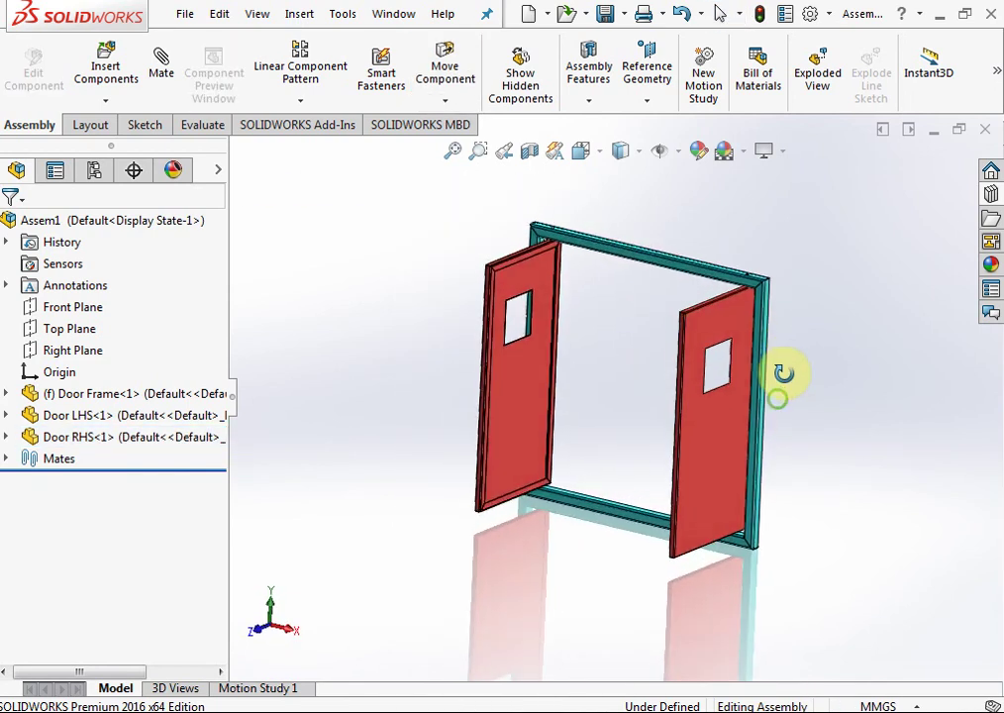
scroll(716, 399, down, 3)
mouse_move(716, 399)
mouse_down()
mouse_move(688, 467)
mouse_move(630, 351)
mouse_move(633, 293)
mouse_move(599, 385)
mouse_move(649, 645)
mouse_up()
scroll(829, 425, up, 2)
key(s)
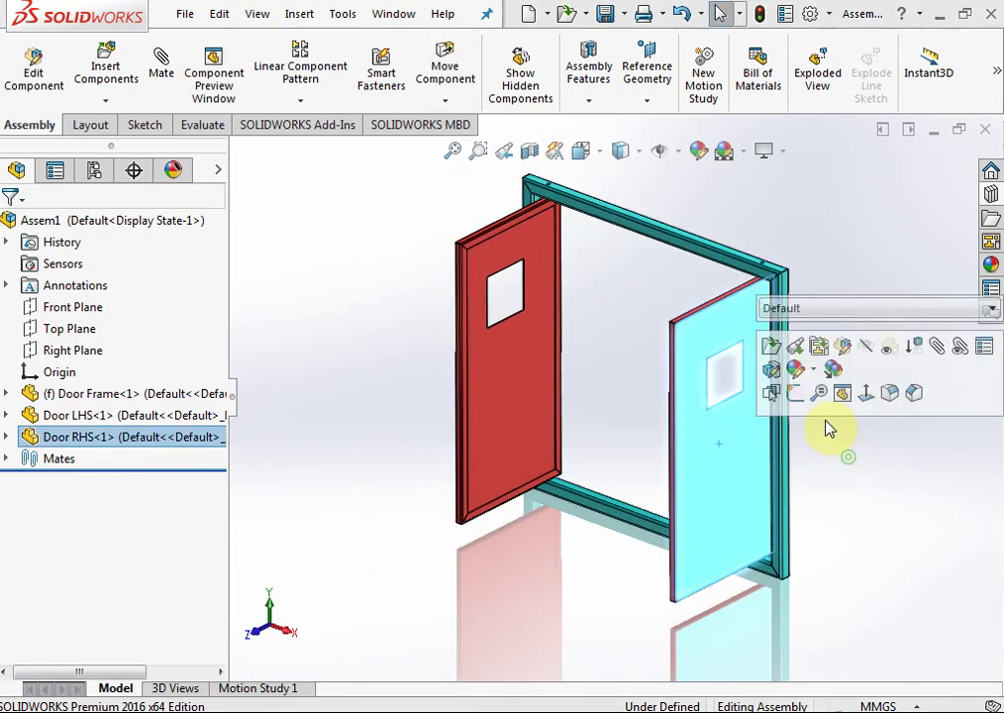
scroll(780, 330, up, 2)
click(777, 394)
drag(686, 502, 604, 340)
click(810, 359)
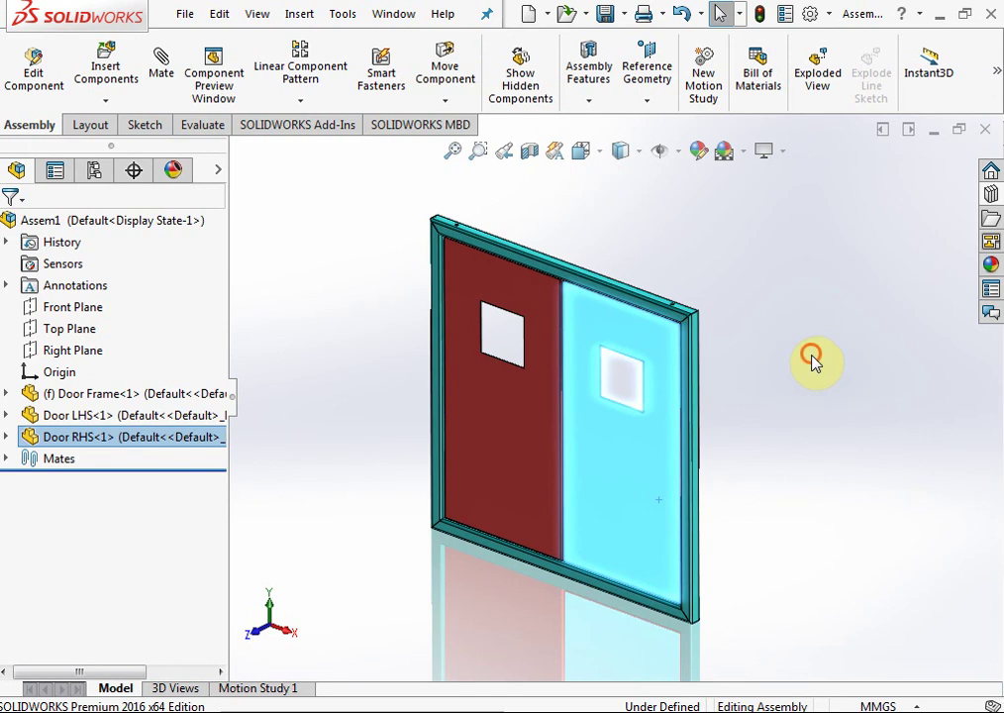
middle_drag(690, 475, 716, 440)
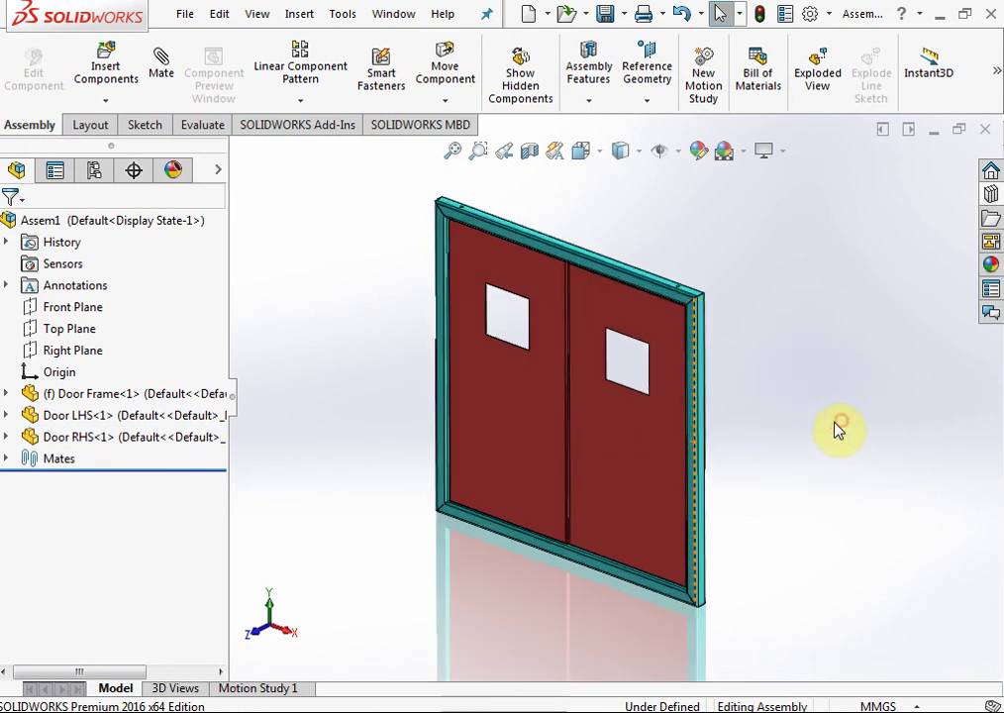